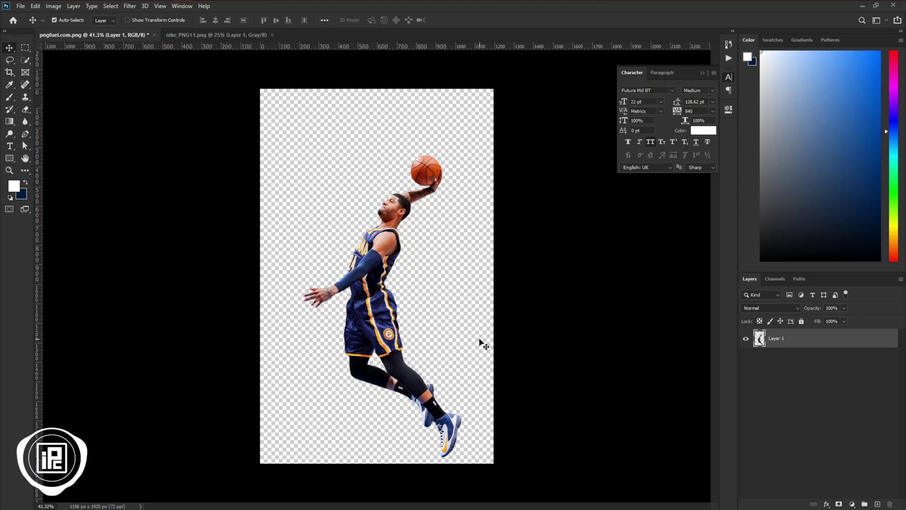
# Create a new document from the mobile Android 1080p preset (1080 x 1920 px) named "Nike Brand design".
pyautogui.click(21, 6)
pyautogui.click(22, 17)
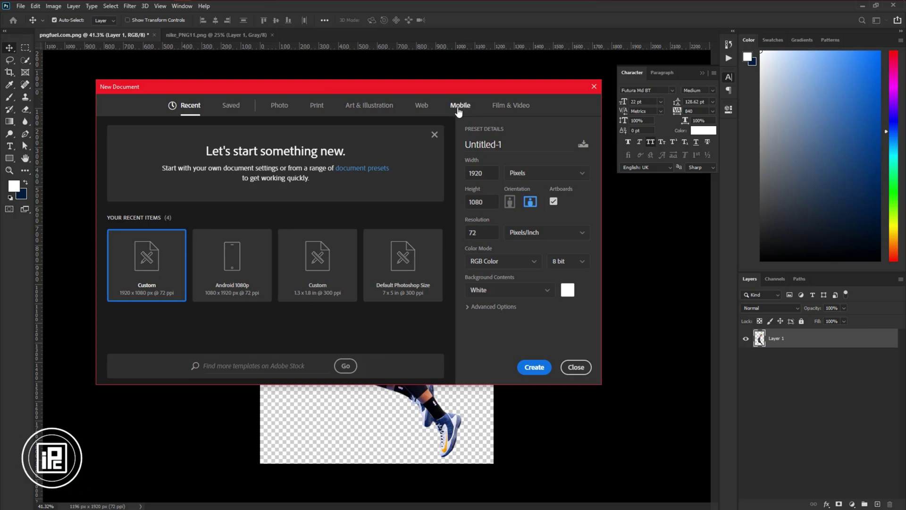
pyautogui.click(459, 106)
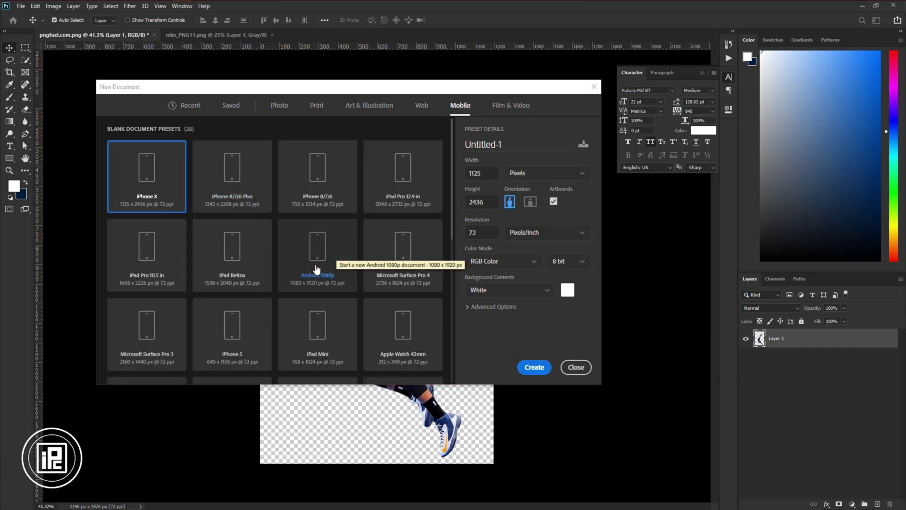
pyautogui.click(316, 269)
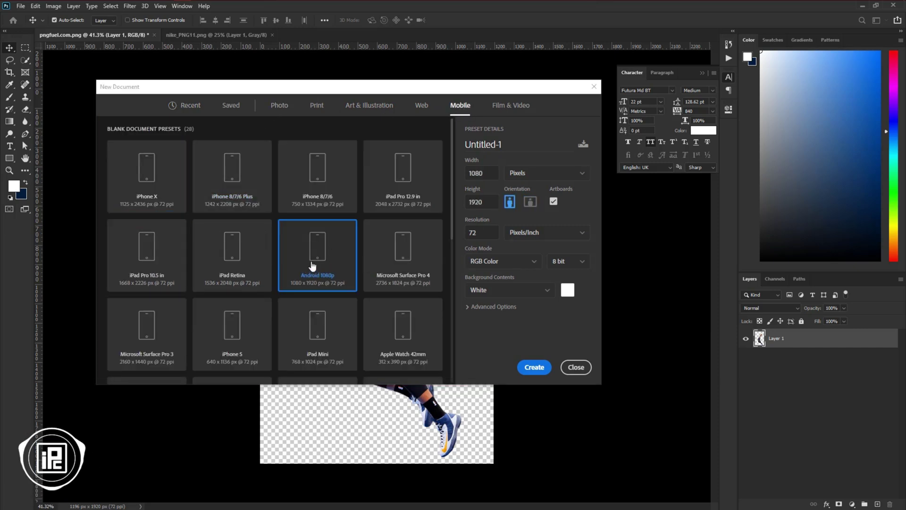
pyautogui.doubleClick(483, 150)
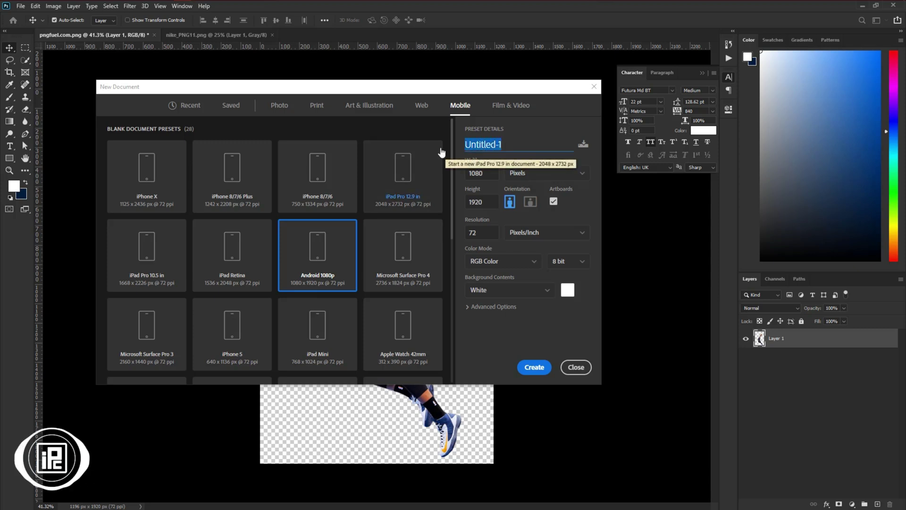
pyautogui.write('Nike Bran')
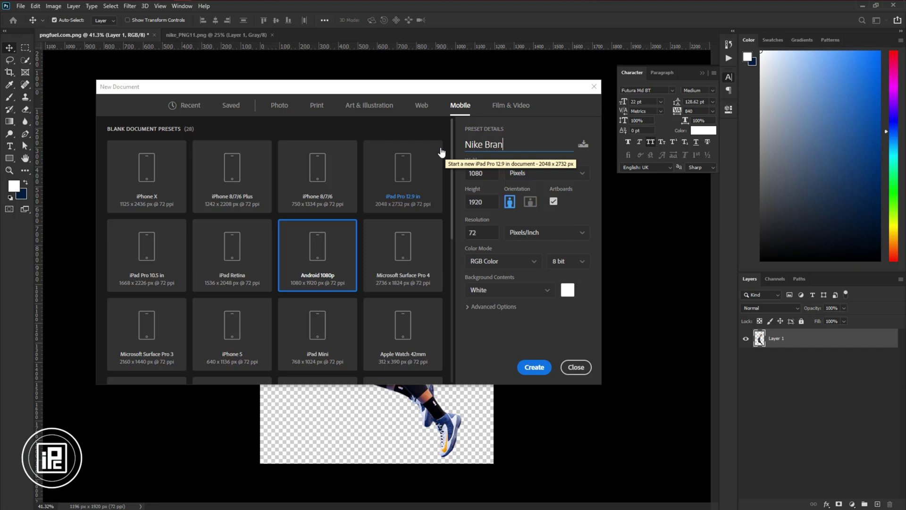
pyautogui.write('d design')
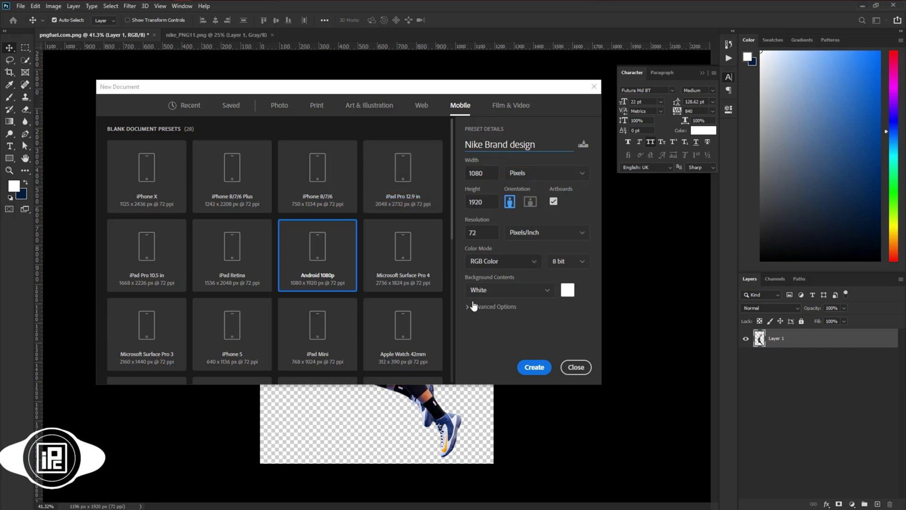
pyautogui.click(533, 369)
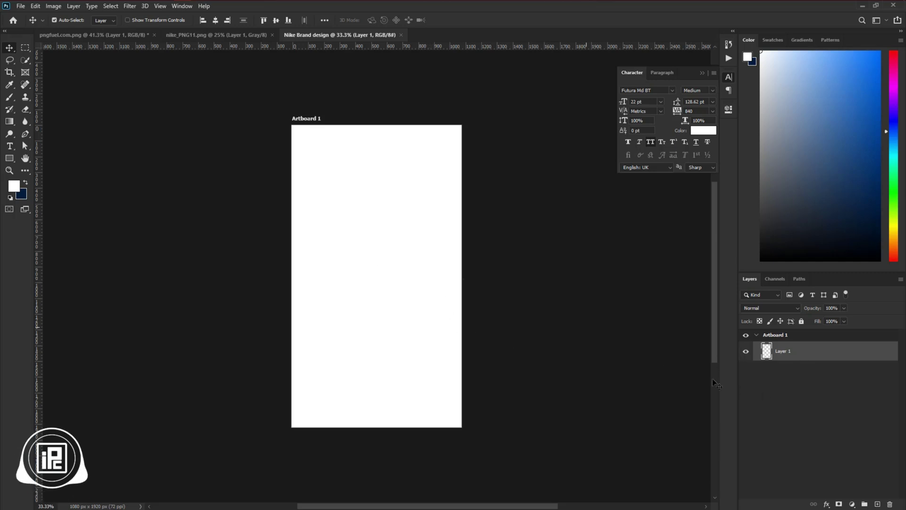
# Add a Solid Color fill layer to the artboard with the red hex color ff0c00.
pyautogui.click(847, 503)
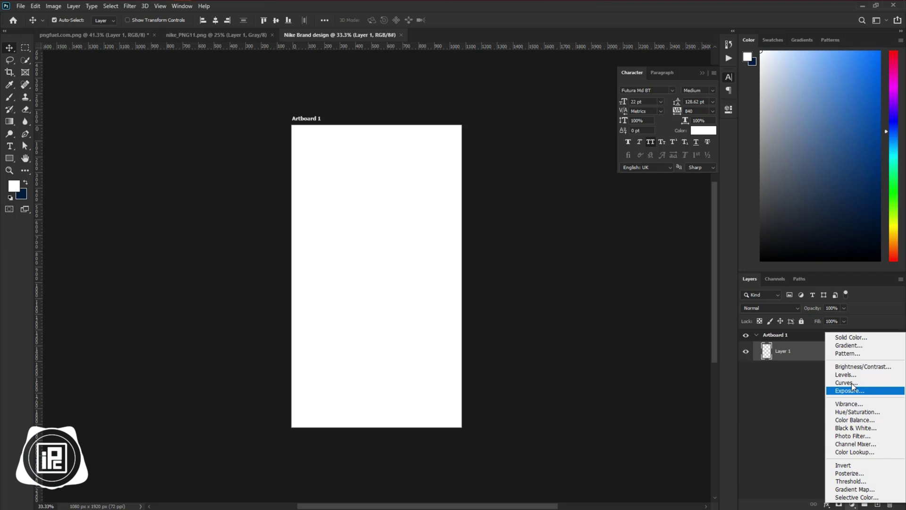
pyautogui.click(831, 338)
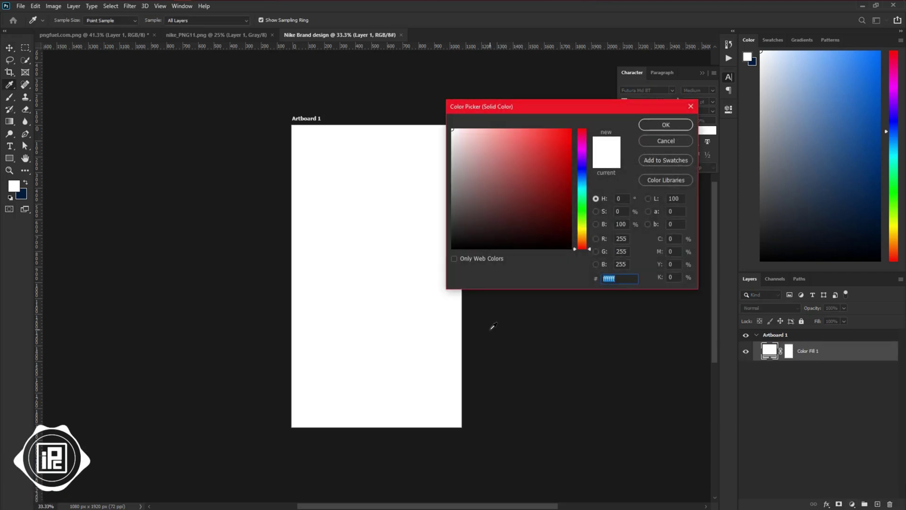
pyautogui.write('ff0000')
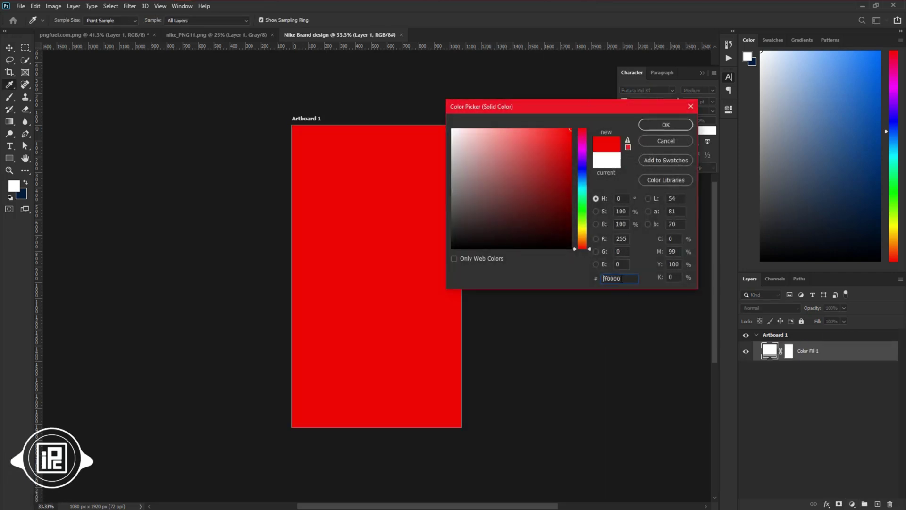
pyautogui.write('c')
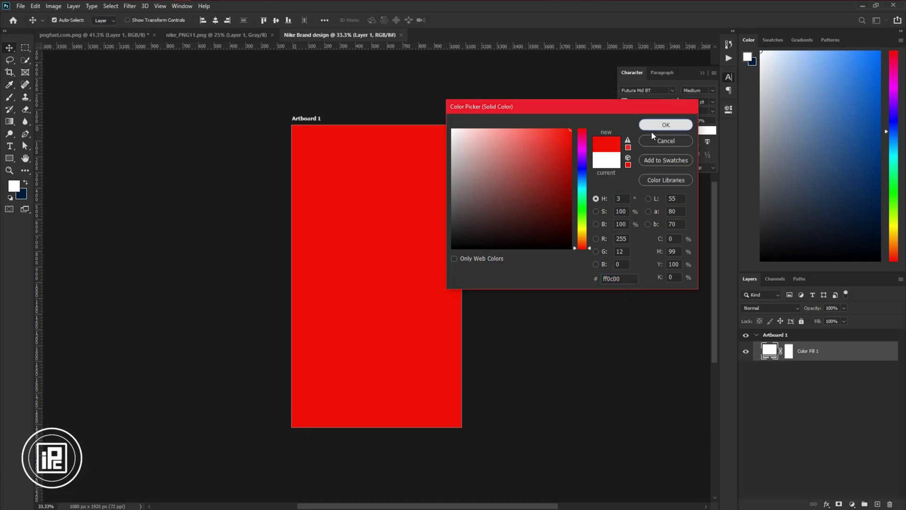
pyautogui.click(663, 124)
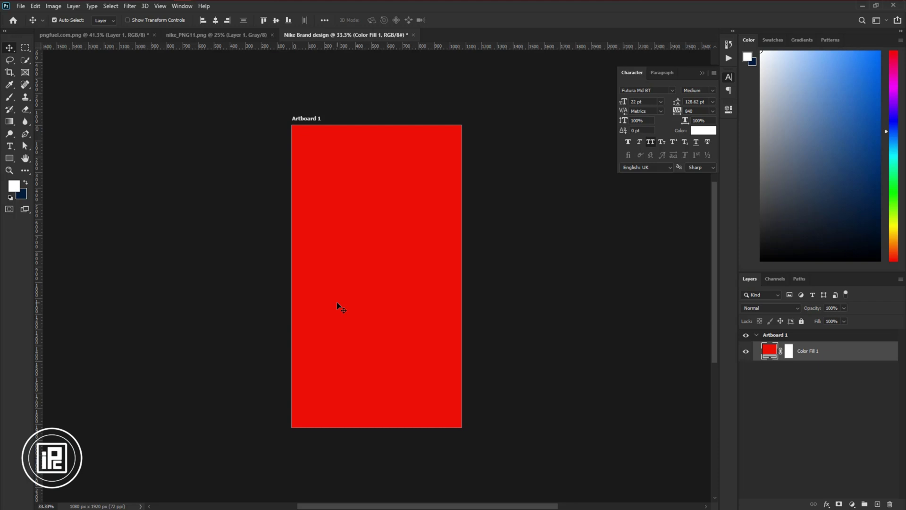
# Add the horizontal text "JUST" on the upper part of the artboard at 340 pt with tracking 0.
pyautogui.click(9, 146)
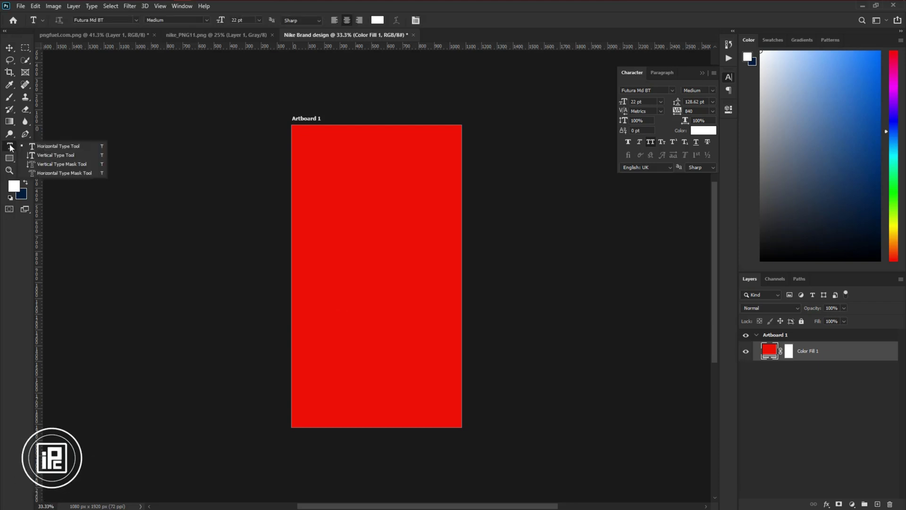
pyautogui.click(350, 226)
pyautogui.click(712, 111)
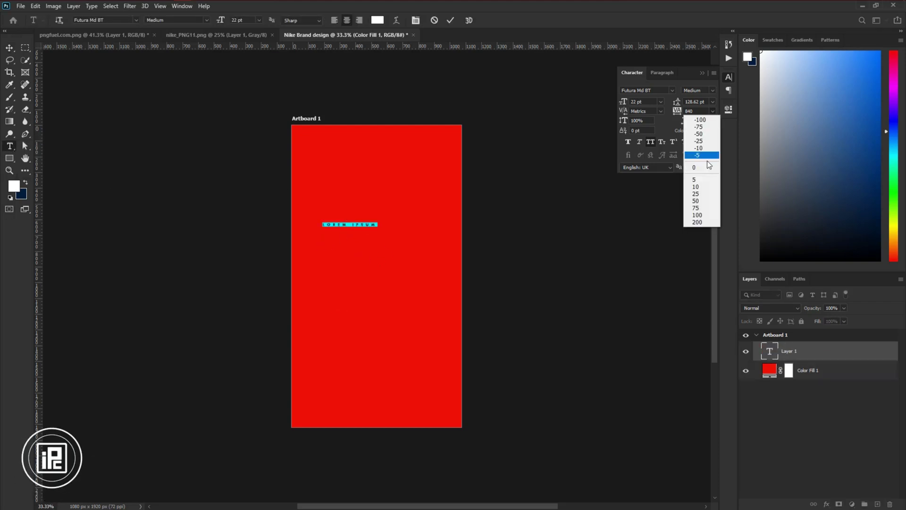
pyautogui.click(694, 165)
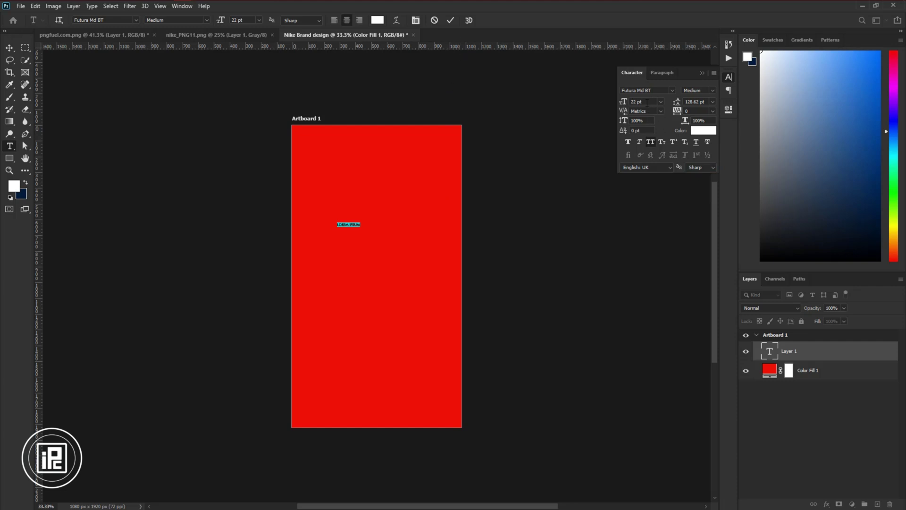
pyautogui.click(647, 102)
pyautogui.write('340')
pyautogui.press('Return')
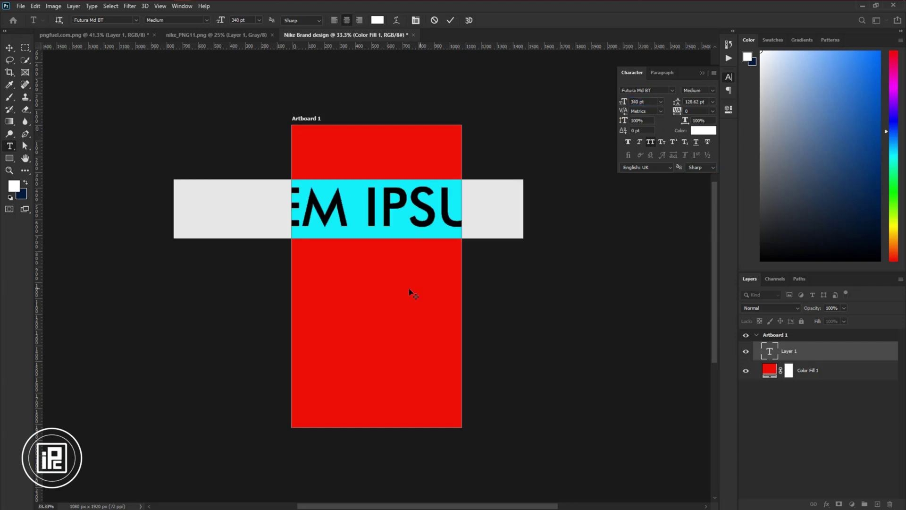
pyautogui.write('JUST')
pyautogui.click(450, 19)
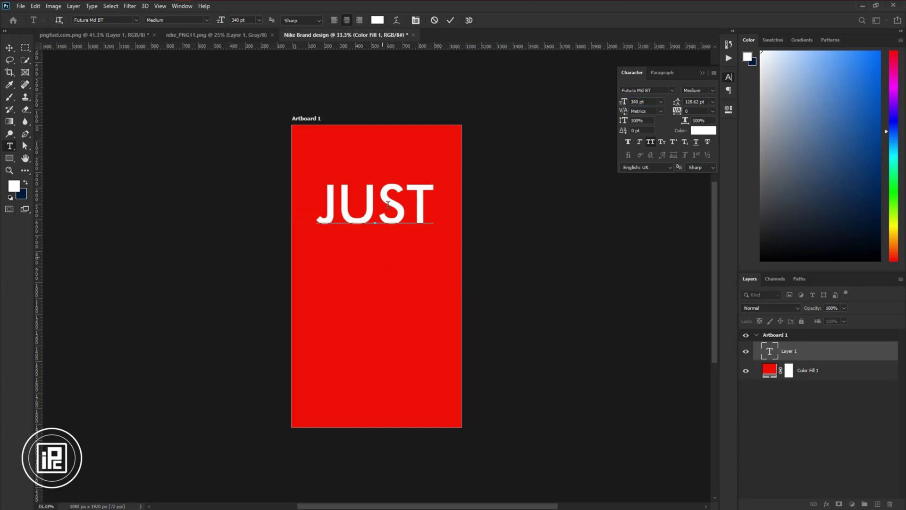
# Duplicate the JUST text twice below itself and change the copies to "DO" and "IT".
pyautogui.click(9, 48)
pyautogui.moveTo(397, 206); pyautogui.dragTo(397, 312)
pyautogui.click(385, 261)
pyautogui.doubleClick(388, 266)
pyautogui.write('DO')
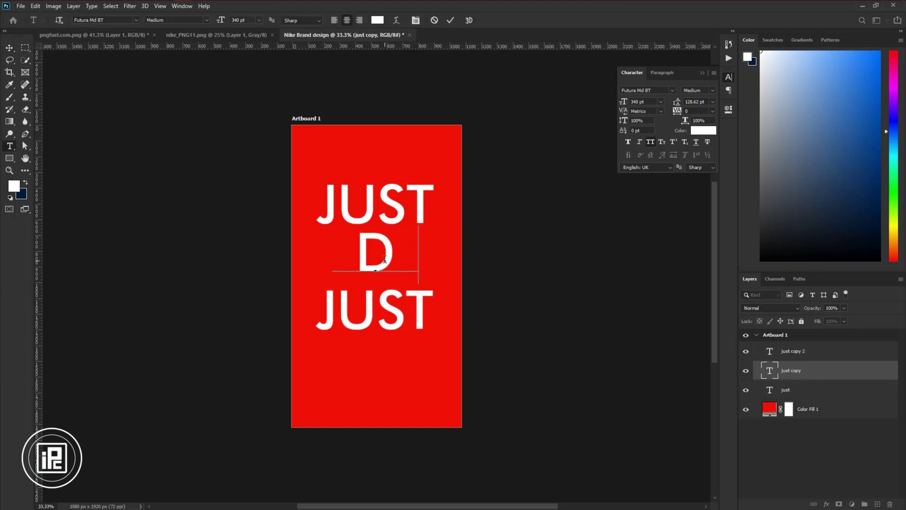
pyautogui.click(451, 19)
pyautogui.doubleClick(378, 311)
pyautogui.write('it')
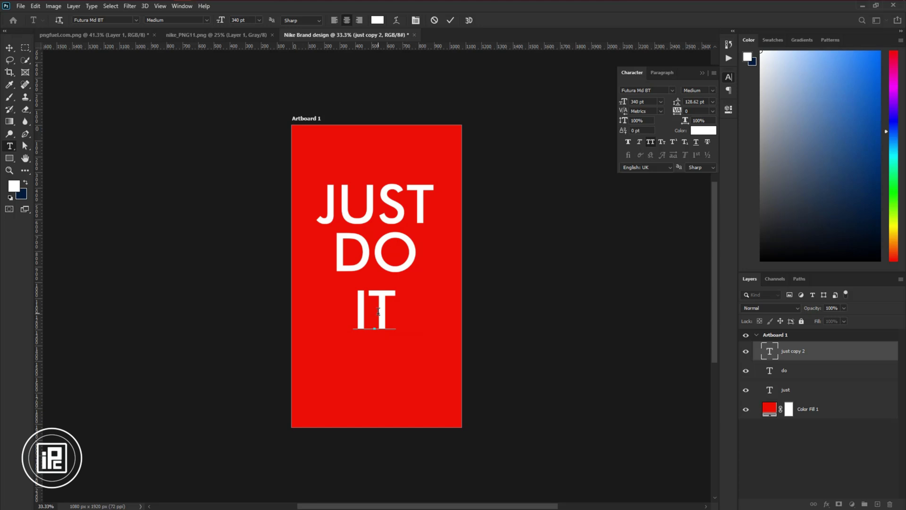
pyautogui.click(451, 20)
# Set the font size of the JUST, DO and IT text layers to 380 pt.
pyautogui.press('v')
pyautogui.click(399, 219)
pyautogui.click(638, 101)
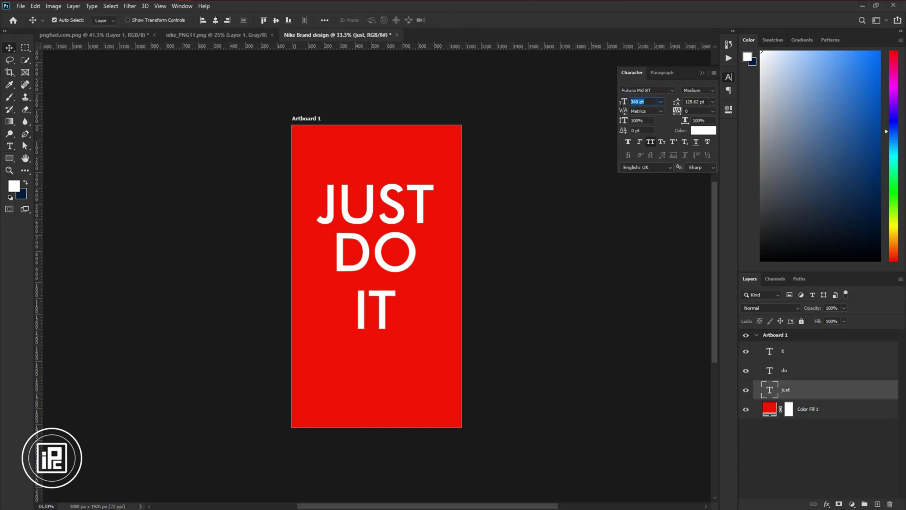
pyautogui.write('380')
pyautogui.press('Return')
pyautogui.click(384, 259)
pyautogui.keyDown('shift'); pyautogui.click(395, 325); pyautogui.keyUp('shift')
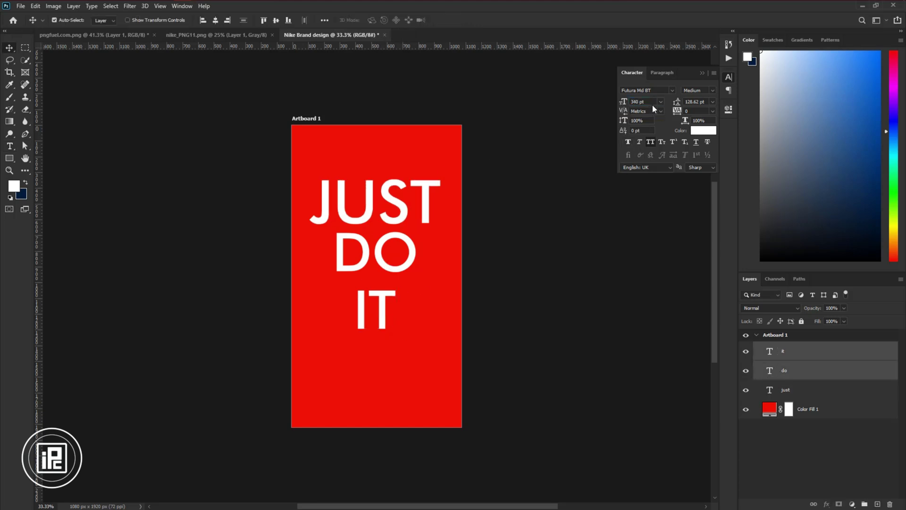
pyautogui.moveTo(651, 103); pyautogui.dragTo(635, 102)
pyautogui.press('Return')
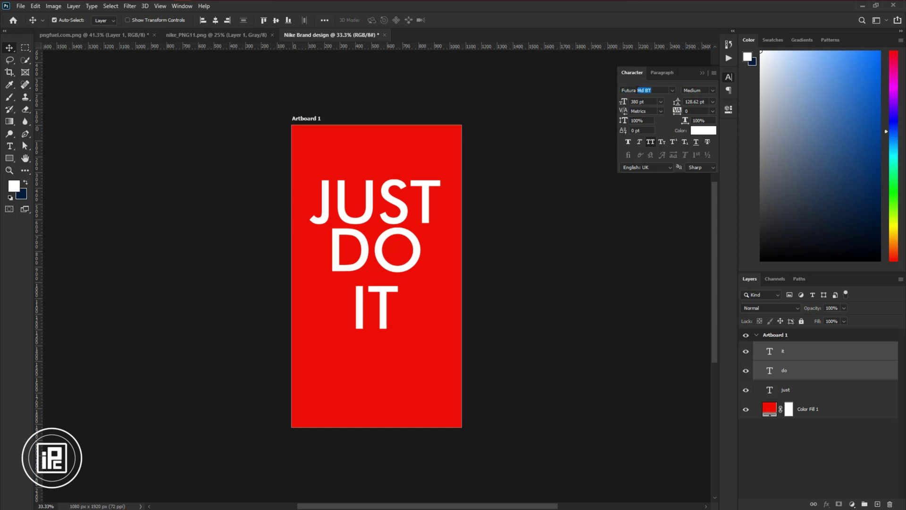
# Change the font of all three text layers to Futura Bold.
pyautogui.press('BackSpace')
pyautogui.click(406, 196)
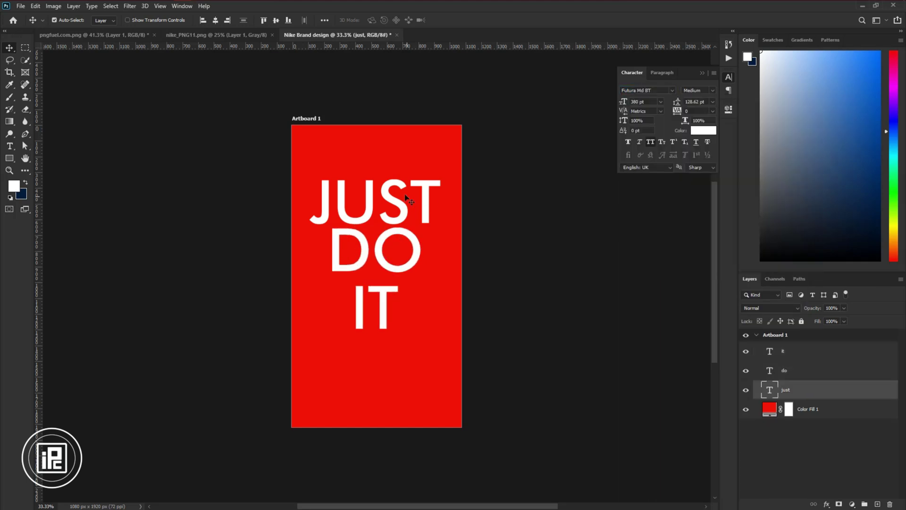
pyautogui.keyDown('shift'); pyautogui.click(791, 353); pyautogui.keyUp('shift')
pyautogui.click(645, 90)
pyautogui.write('Futura')
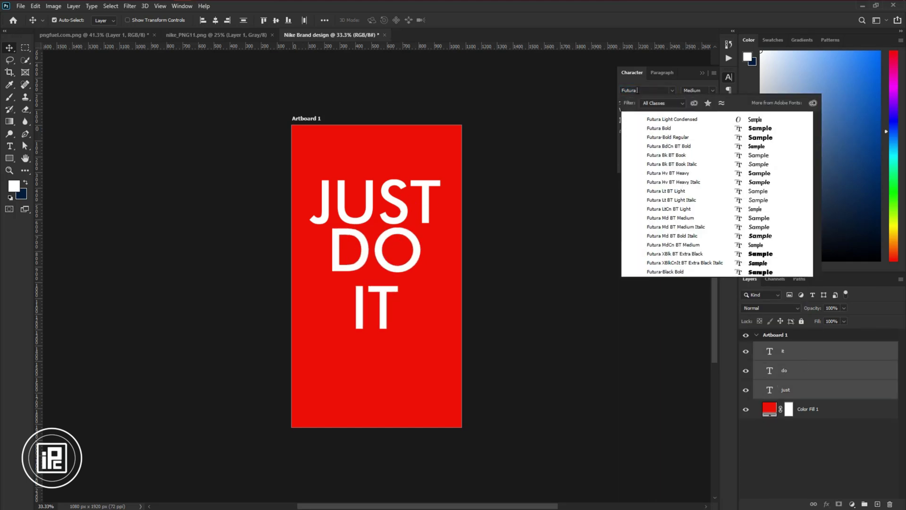
pyautogui.click(652, 128)
pyautogui.click(467, 306)
# Move DO and IT down to open even gaps between the three words, and select all three text layers.
pyautogui.moveTo(384, 301); pyautogui.dragTo(386, 314)
pyautogui.moveTo(391, 208); pyautogui.dragTo(390, 209)
pyautogui.moveTo(387, 263); pyautogui.dragTo(387, 275)
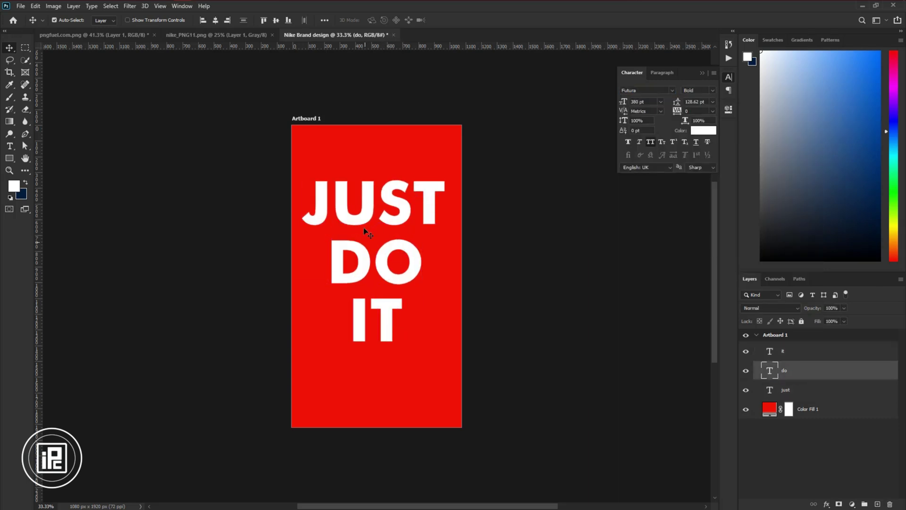
pyautogui.moveTo(364, 156); pyautogui.dragTo(418, 367)
pyautogui.click(790, 391)
pyautogui.keyDown('shift'); pyautogui.click(789, 353); pyautogui.keyUp('shift')
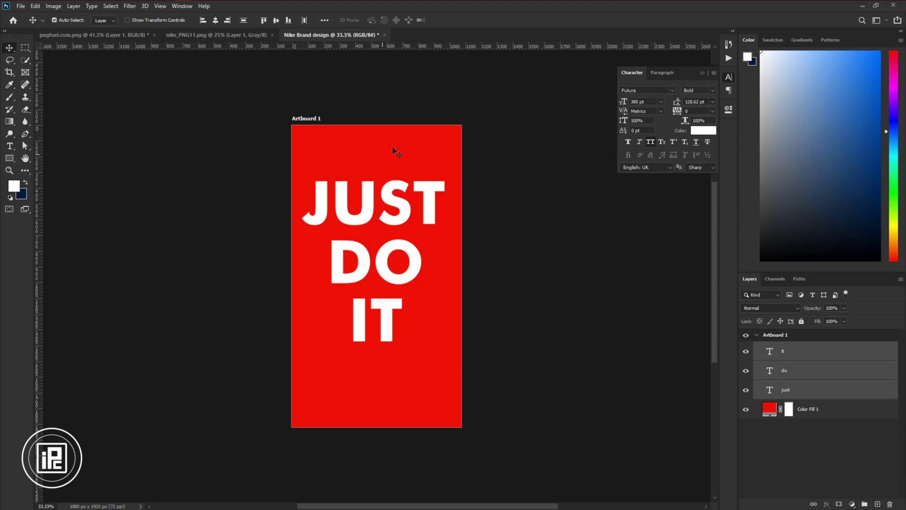
# Spread JUST and IT slightly farther from DO and align the three words on a common horizontal center.
pyautogui.click(496, 341)
pyautogui.moveTo(385, 328); pyautogui.dragTo(385, 337)
pyautogui.click(399, 244)
pyautogui.moveTo(404, 207); pyautogui.dragTo(404, 198)
pyautogui.keyDown('shift'); pyautogui.click(388, 336); pyautogui.keyUp('shift')
pyautogui.keyDown('shift'); pyautogui.click(411, 276); pyautogui.keyUp('shift')
pyautogui.click(215, 20)
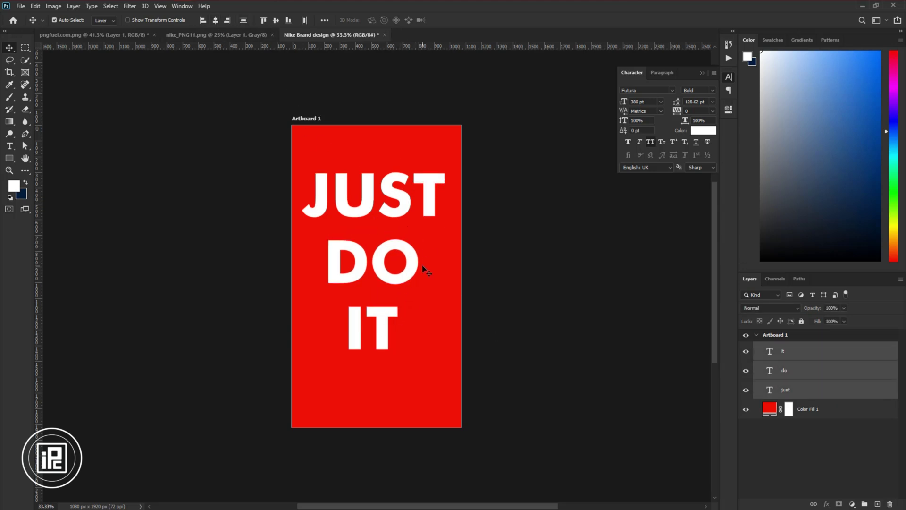
pyautogui.click(506, 355)
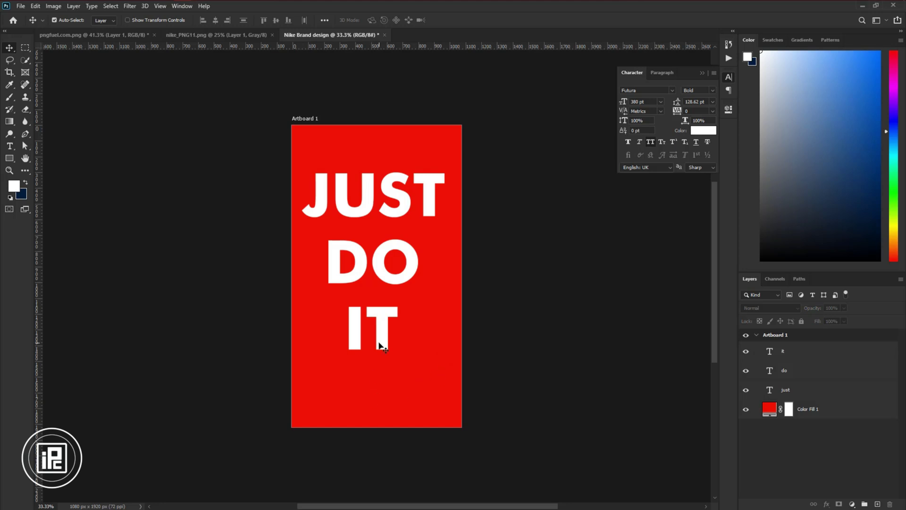
# Bring the swoosh from nike_PNG11.png into the poster document and place its layer directly above the red fill layer.
pyautogui.click(217, 35)
pyautogui.moveTo(298, 175); pyautogui.dragTo(475, 319)
pyautogui.scroll(-3, 419, 354)
pyautogui.moveTo(826, 335); pyautogui.dragTo(813, 410)
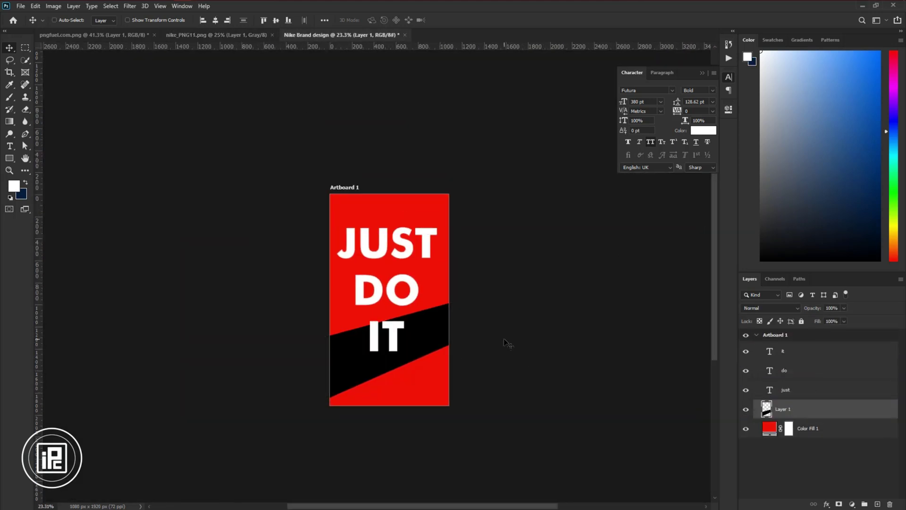
# Scale the swoosh down to a small logo and position it below IT near the artboard's lower edge.
pyautogui.hotkey('ctrl', 't')
pyautogui.moveTo(695, 235); pyautogui.dragTo(421, 365)
pyautogui.scroll(6, 421, 366)
pyautogui.moveTo(468, 340); pyautogui.dragTo(373, 374)
pyautogui.moveTo(390, 420); pyautogui.dragTo(398, 397)
pyautogui.scroll(11, 366, 416)
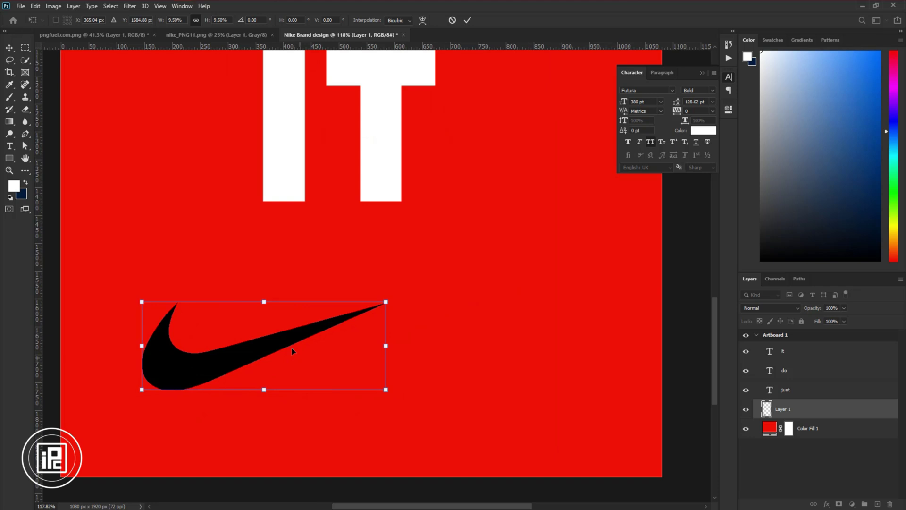
pyautogui.moveTo(293, 351); pyautogui.dragTo(385, 360)
pyautogui.moveTo(479, 354); pyautogui.dragTo(365, 355)
pyautogui.moveTo(302, 352); pyautogui.dragTo(330, 374)
pyautogui.click(467, 20)
# Apply a white Color Overlay to the swoosh layer, switching the overlay's blend mode so the logo is solid white.
pyautogui.scroll(-8, 380, 377)
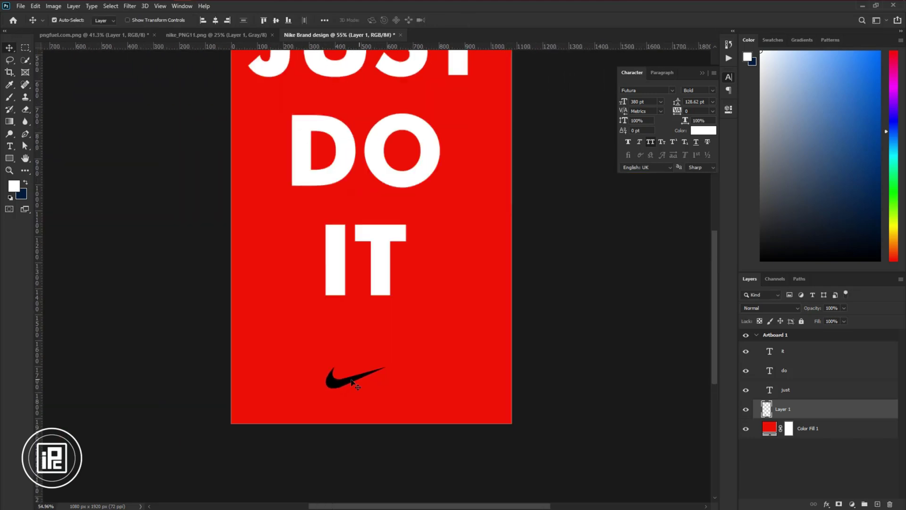
pyautogui.doubleClick(814, 417)
pyautogui.click(552, 251)
pyautogui.click(761, 134)
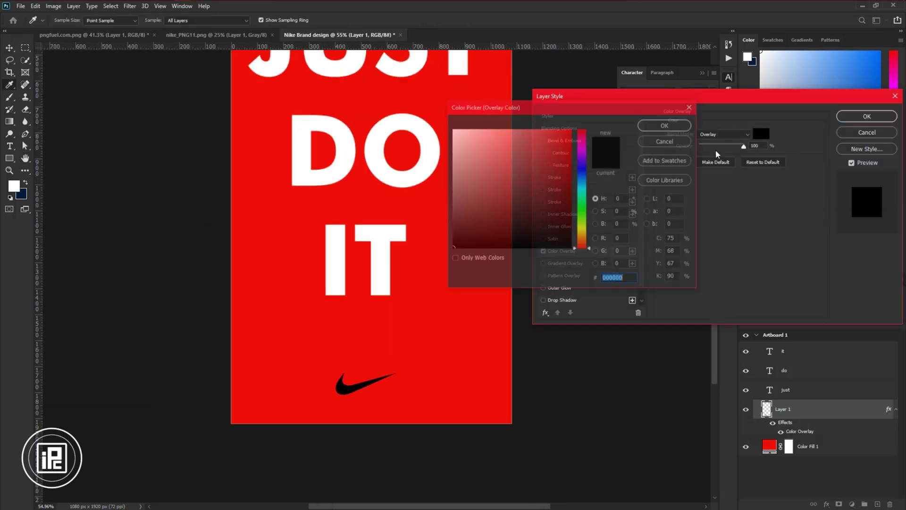
pyautogui.click(452, 129)
pyautogui.click(671, 126)
pyautogui.click(722, 133)
pyautogui.click(712, 143)
pyautogui.click(869, 117)
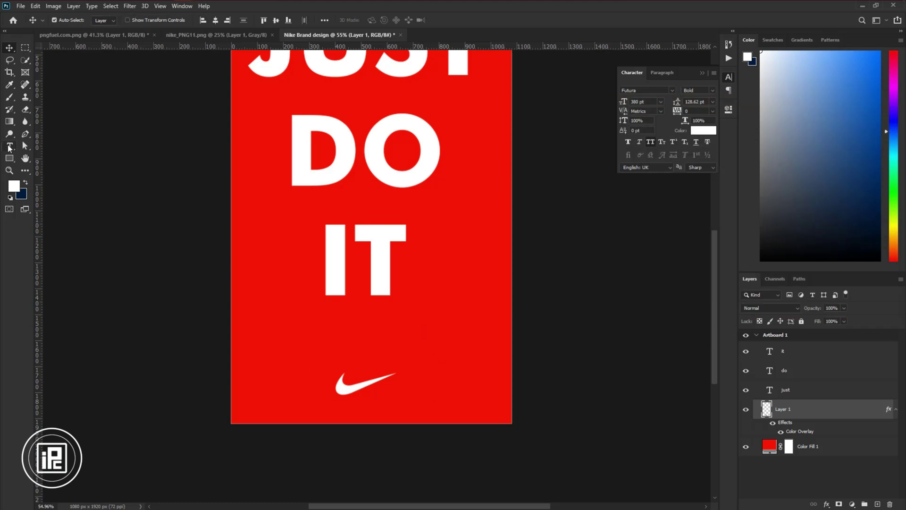
# Start a text line just above the small swoosh in Futura Lt BT Light at 22 pt.
pyautogui.press('t')
pyautogui.click(310, 362)
pyautogui.moveTo(544, 115); pyautogui.dragTo(467, 128)
pyautogui.click(646, 91)
pyautogui.click(647, 90)
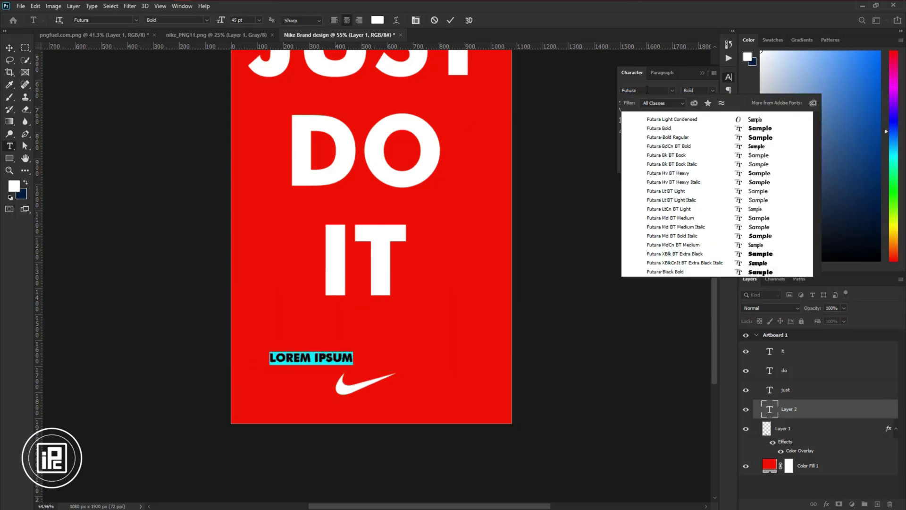
pyautogui.click(684, 191)
pyautogui.moveTo(623, 102); pyautogui.dragTo(603, 103)
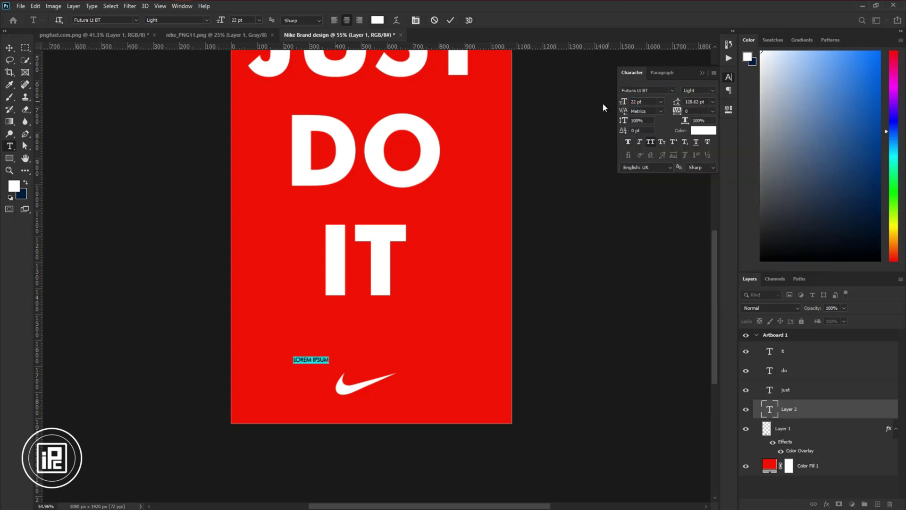
# Set the small text line's tracking to 840 and replace its placeholder with SOFIK DESIGN.
pyautogui.moveTo(315, 383); pyautogui.dragTo(362, 379)
pyautogui.write('840')
pyautogui.press('Return')
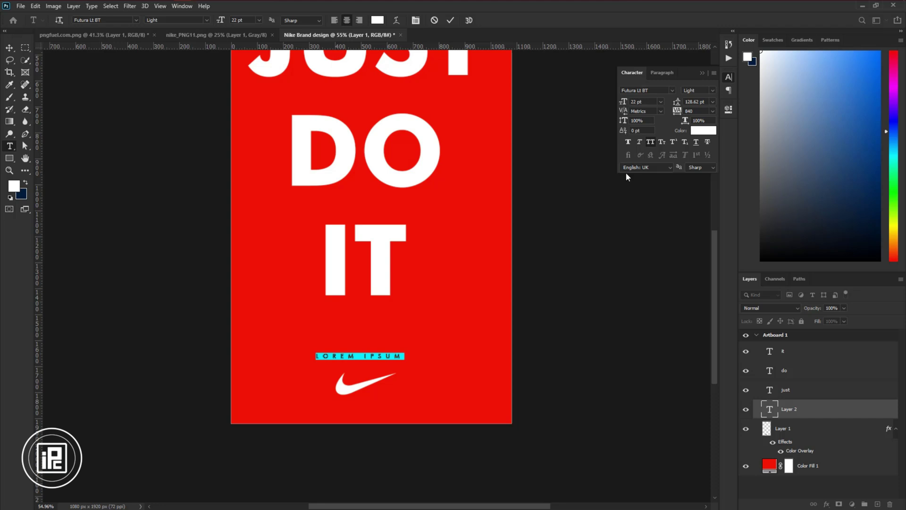
pyautogui.write('SOFIK DESIGN')
pyautogui.click(450, 20)
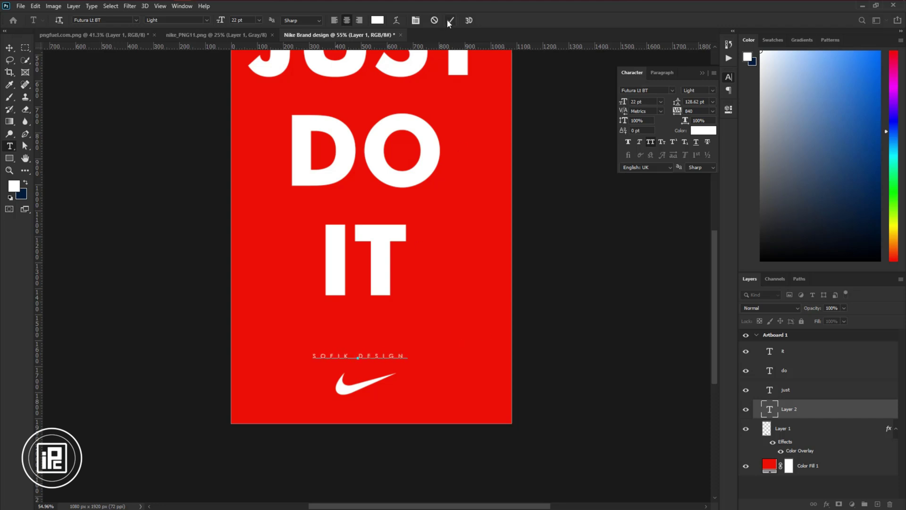
# Align the SOFIK DESIGN text and the small swoosh on a common horizontal center.
pyautogui.click(10, 48)
pyautogui.keyDown('ctrl'); pyautogui.click(793, 428); pyautogui.keyUp('ctrl')
pyautogui.click(216, 20)
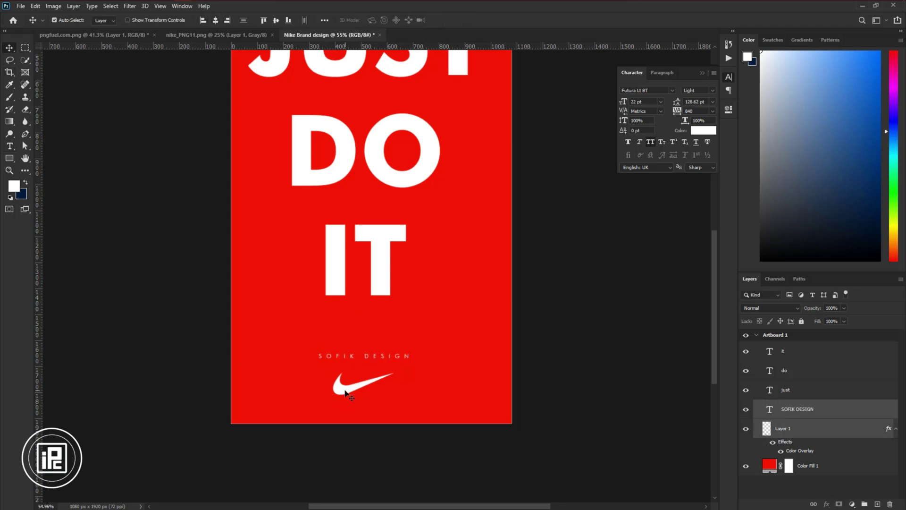
# Duplicate the swoosh as a large graphic behind the words, rotated about -45° and scaled to about 738%, at 18% opacity.
pyautogui.scroll(-3, 411, 296)
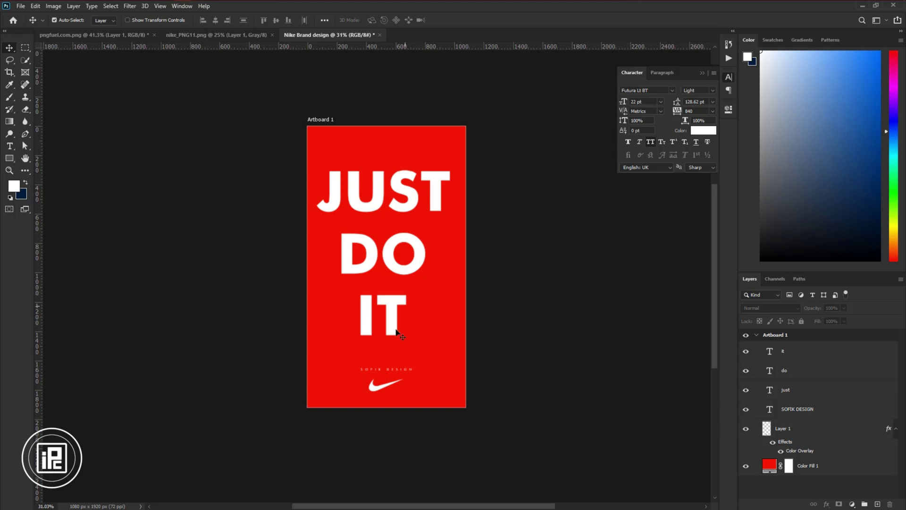
pyautogui.moveTo(386, 384); pyautogui.dragTo(384, 340)
pyautogui.hotkey('ctrl', 't')
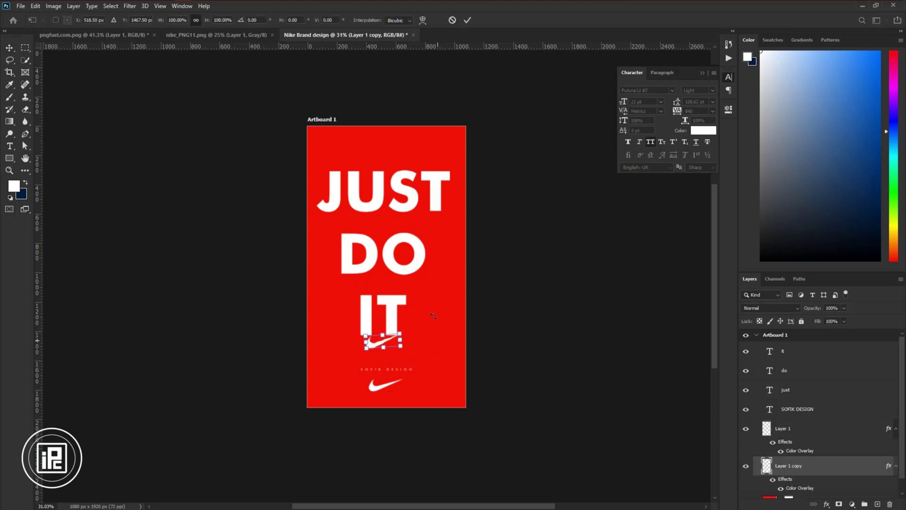
pyautogui.moveTo(433, 316); pyautogui.dragTo(415, 295)
pyautogui.moveTo(395, 326); pyautogui.dragTo(532, 140)
pyautogui.moveTo(449, 220); pyautogui.dragTo(408, 244)
pyautogui.moveTo(529, 188); pyautogui.dragTo(508, 164)
pyautogui.moveTo(423, 266); pyautogui.dragTo(415, 252)
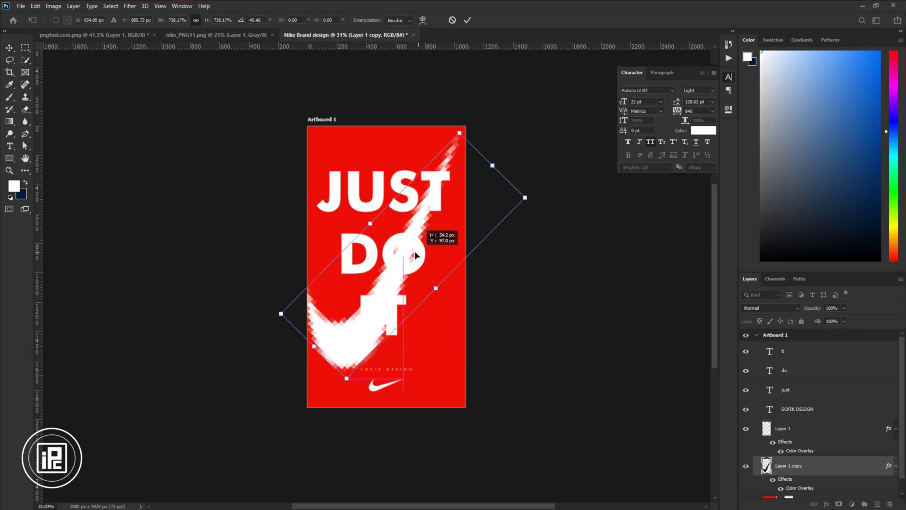
pyautogui.click(467, 19)
pyautogui.moveTo(814, 307); pyautogui.dragTo(776, 314)
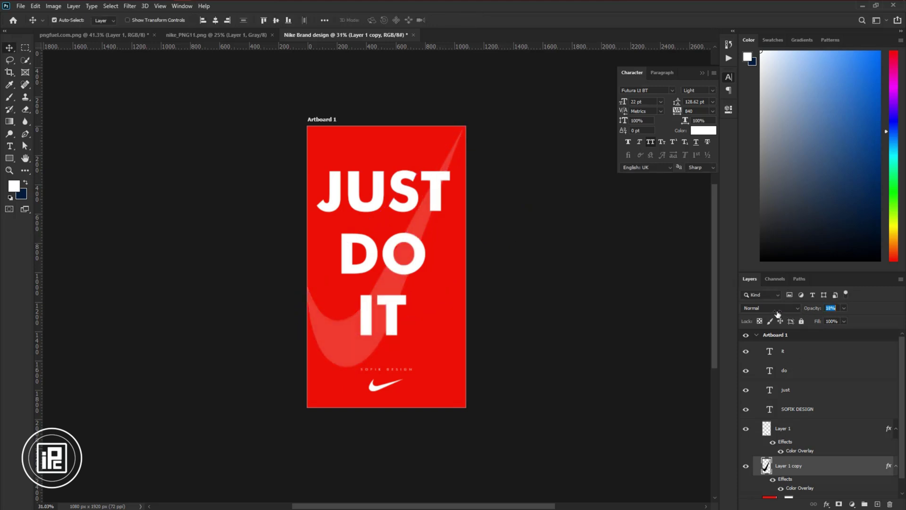
# Duplicate the faded swoosh, then flip, rotate and shrink the copy to about 44%, fitting it into the artboard's upper-left corner.
pyautogui.hotkey('ctrl', 'j')
pyautogui.hotkey('ctrl', 't')
pyautogui.moveTo(466, 368); pyautogui.dragTo(411, 177)
pyautogui.rightClick(337, 194)
pyautogui.click(393, 353)
pyautogui.moveTo(429, 184); pyautogui.dragTo(422, 183)
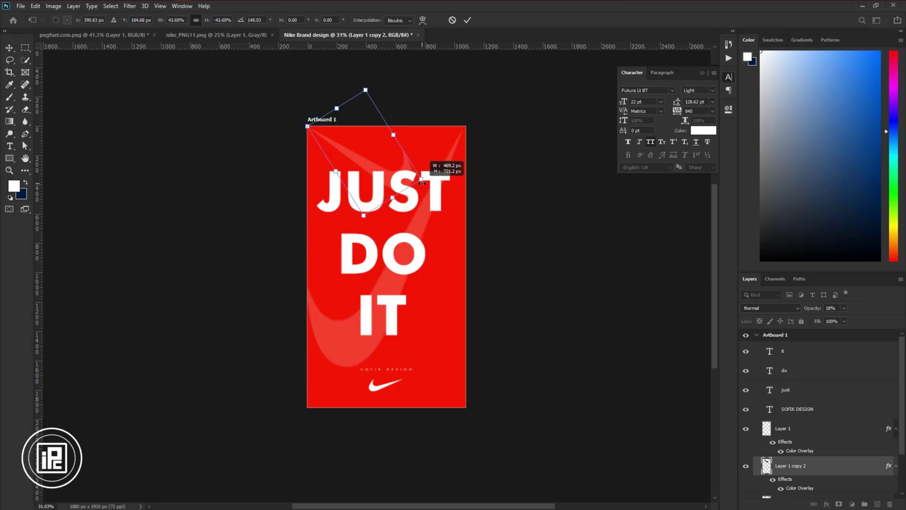
pyautogui.press('Return')
# Bring the basketball player from pngfuel.com.png into the poster and position him centrally over the three words.
pyautogui.click(546, 292)
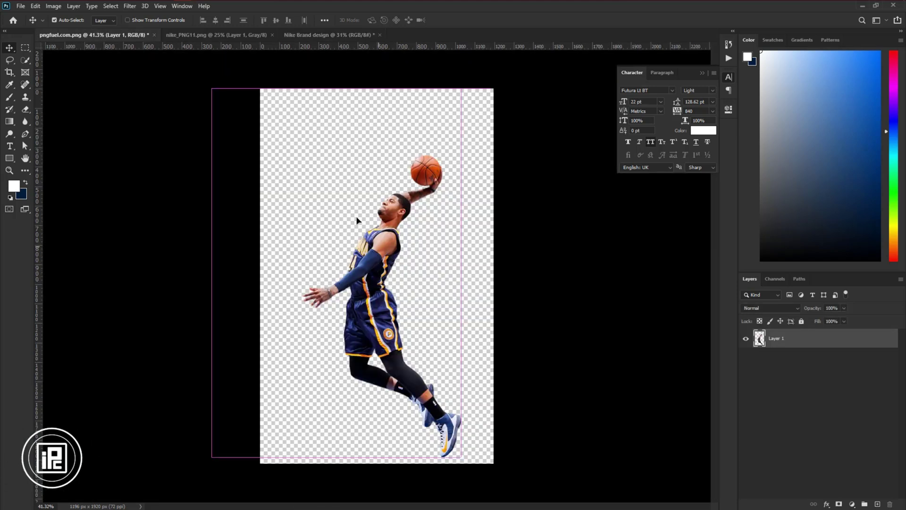
pyautogui.moveTo(357, 221); pyautogui.dragTo(377, 303)
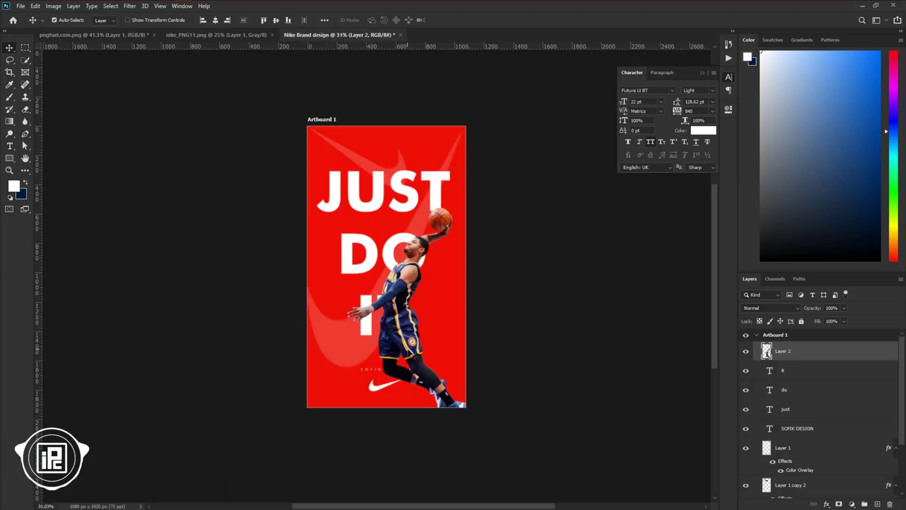
pyautogui.moveTo(416, 357); pyautogui.dragTo(391, 271)
# Shift the words JUST, DO and IT together slightly lower on the artboard.
pyautogui.click(390, 330)
pyautogui.keyDown('shift'); pyautogui.click(419, 262); pyautogui.keyUp('shift')
pyautogui.keyDown('shift'); pyautogui.click(435, 203); pyautogui.keyUp('shift')
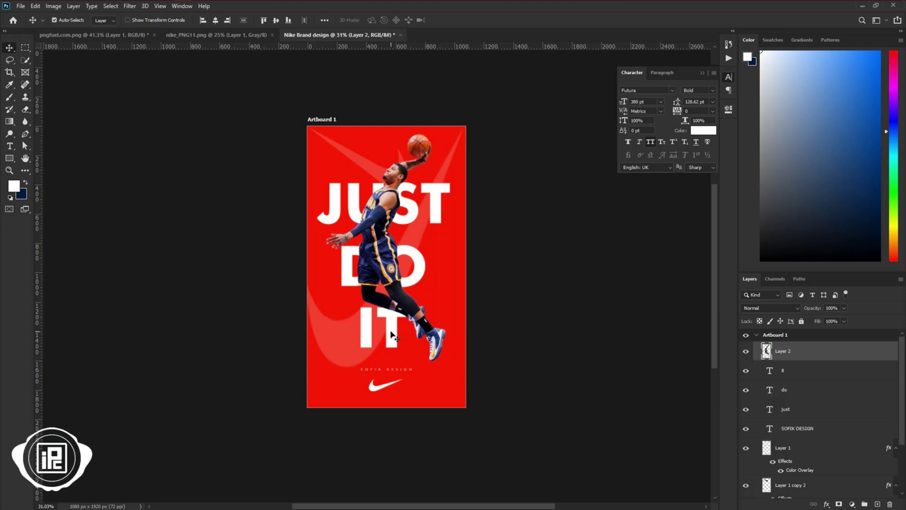
# Group the it, do and just text layers and name the group "just do it".
pyautogui.click(394, 336)
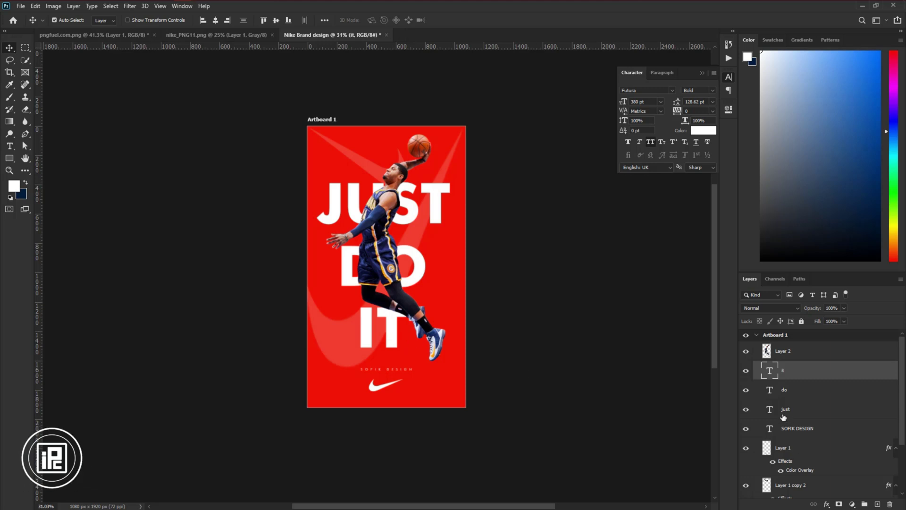
pyautogui.keyDown('shift'); pyautogui.click(786, 413); pyautogui.keyUp('shift')
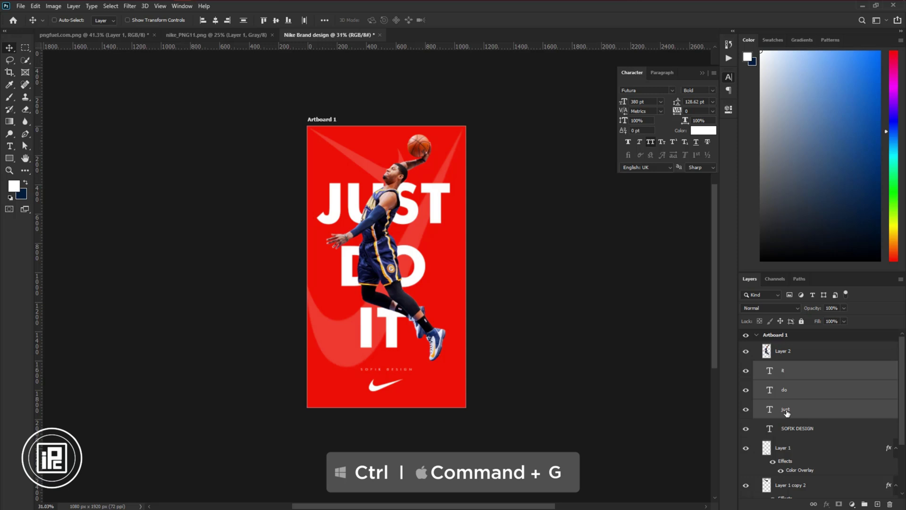
pyautogui.hotkey('ctrl', 'g')
pyautogui.doubleClick(785, 367)
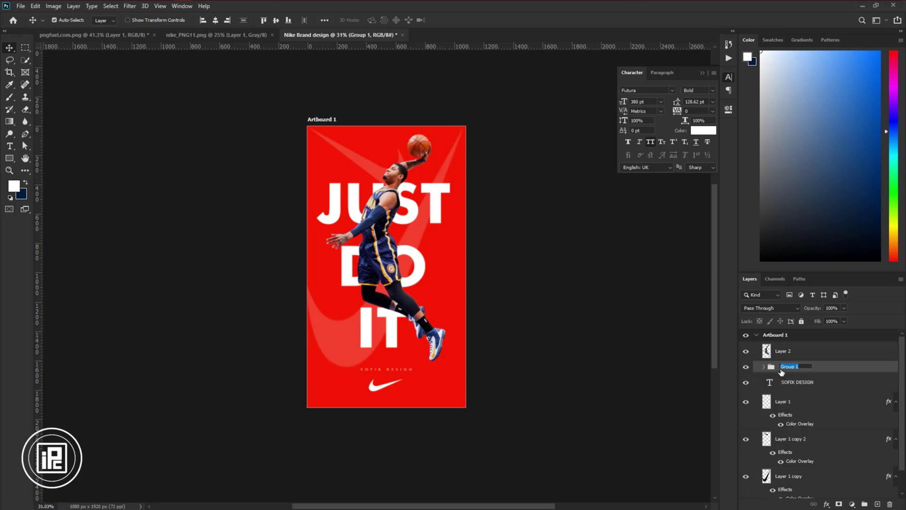
pyautogui.press('BackSpace')
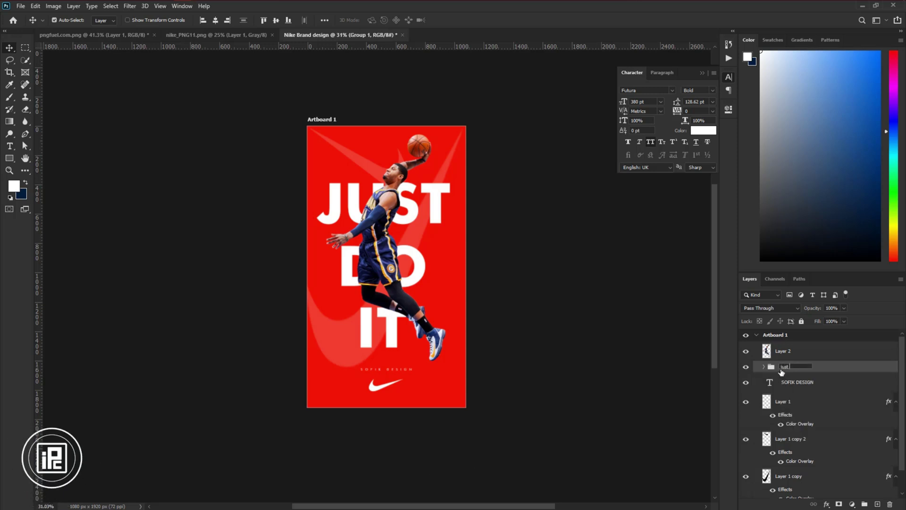
pyautogui.write('just do it')
pyautogui.press('Return')
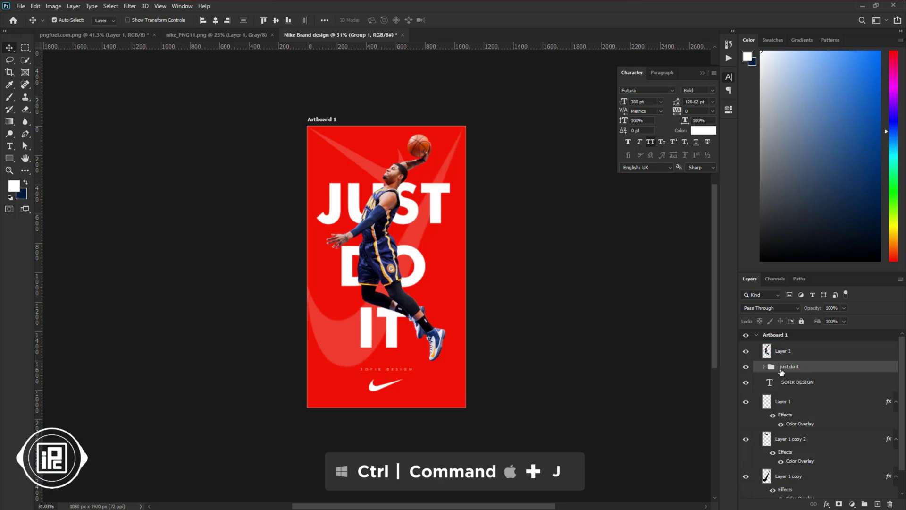
# Duplicate the "just do it" group and place the copy above the basketball player's layer.
pyautogui.press('ctrl')
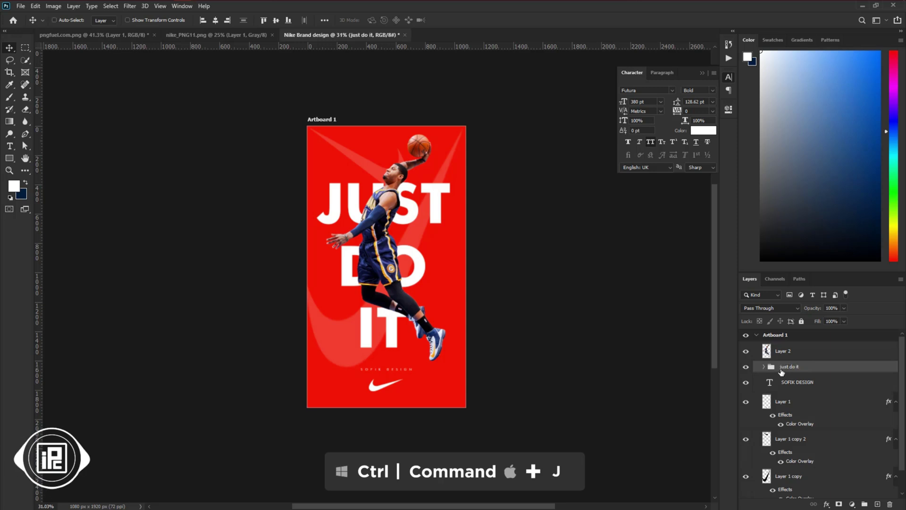
pyautogui.hotkey('ctrl', 'j')
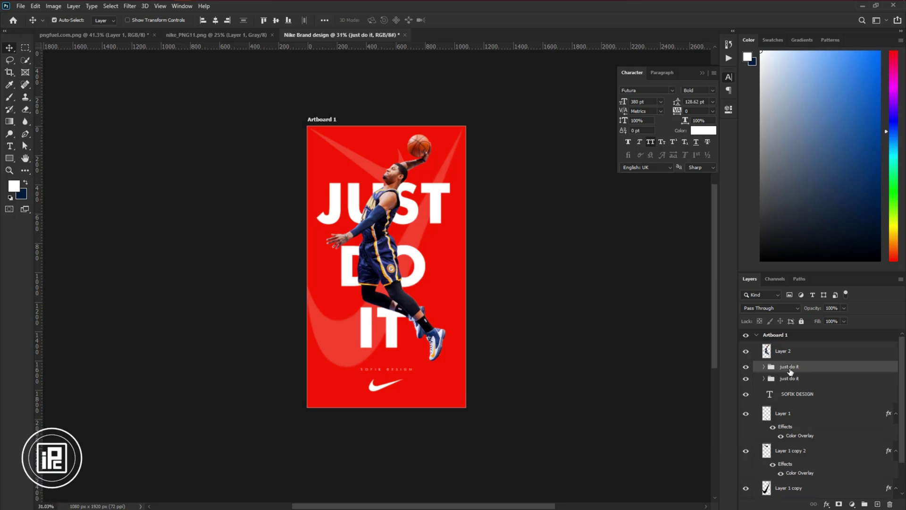
pyautogui.moveTo(796, 372); pyautogui.dragTo(790, 344)
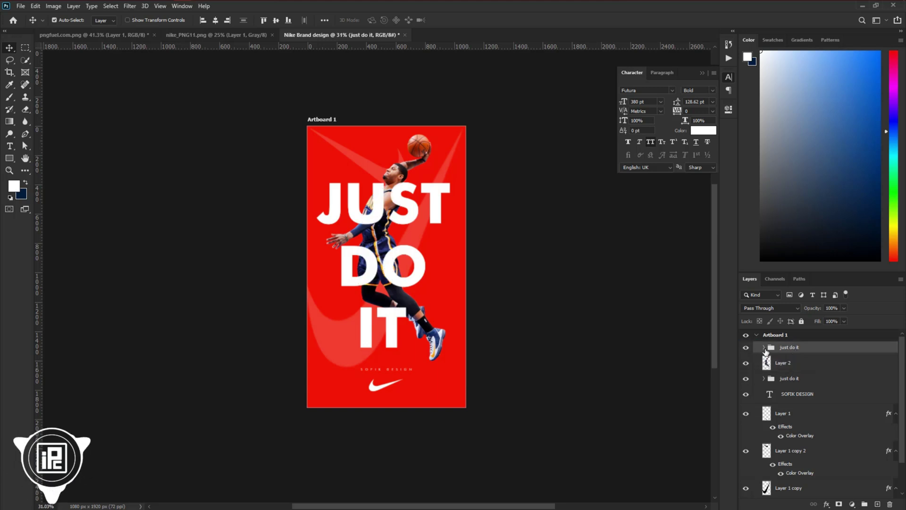
# Add a Stroke to the just layer in the upper group, positioned Inside with a size of 12 px.
pyautogui.click(764, 348)
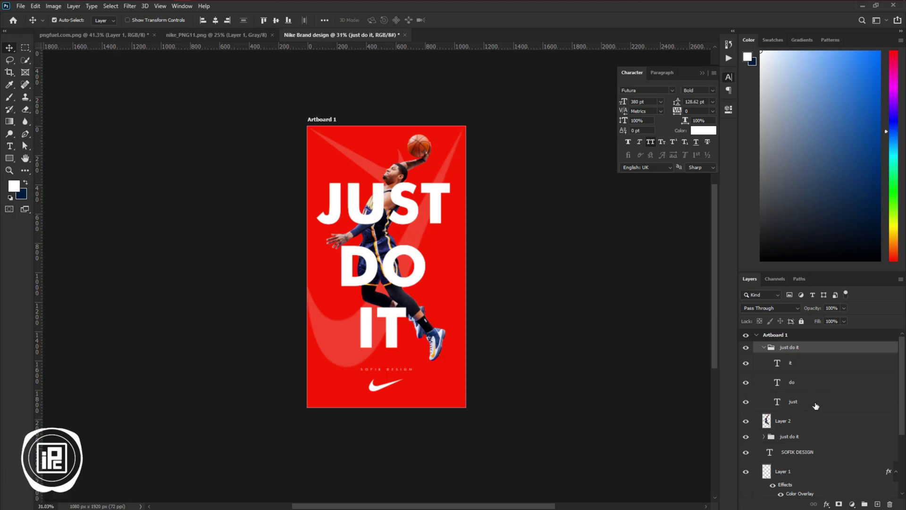
pyautogui.doubleClick(815, 406)
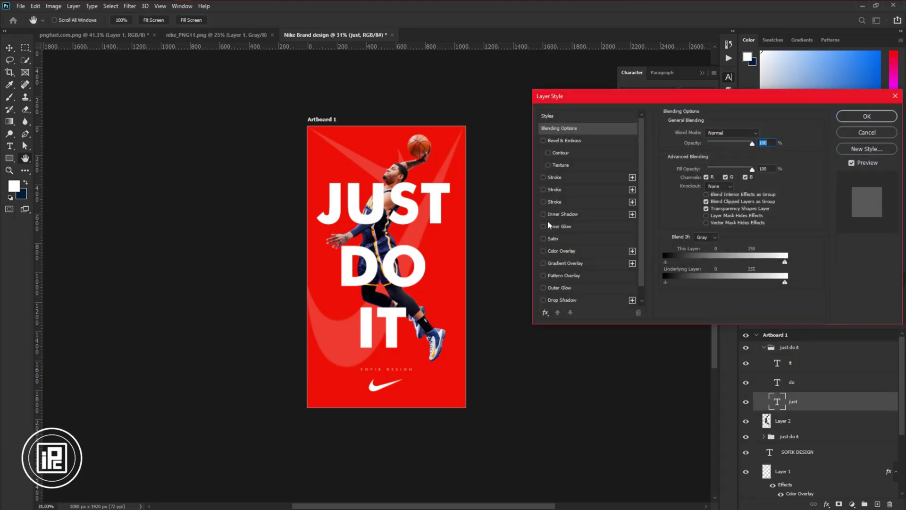
pyautogui.click(557, 178)
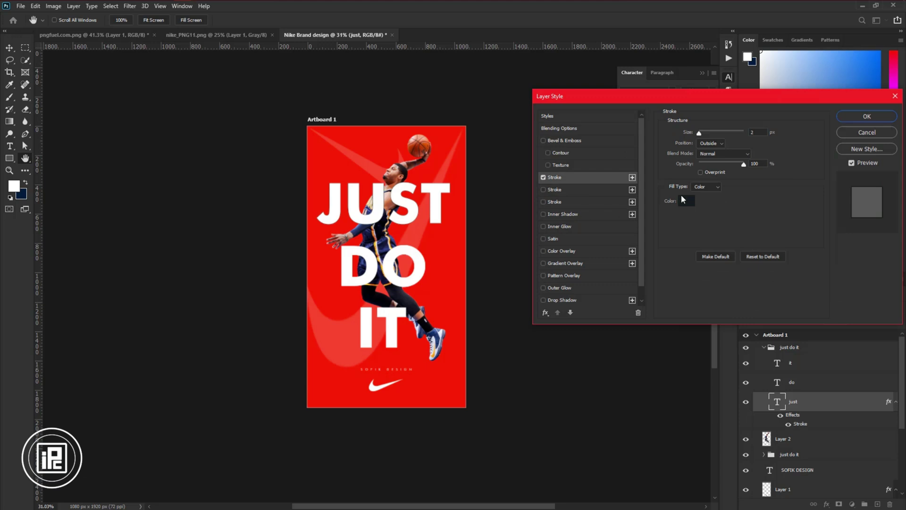
pyautogui.moveTo(757, 132); pyautogui.dragTo(732, 133)
pyautogui.click(712, 143)
pyautogui.click(710, 164)
pyautogui.click(713, 144)
pyautogui.click(713, 159)
pyautogui.press('Up')
pyautogui.press('Up')
pyautogui.press('Up')
pyautogui.press('Up')
pyautogui.press('Up')
pyautogui.press('Up')
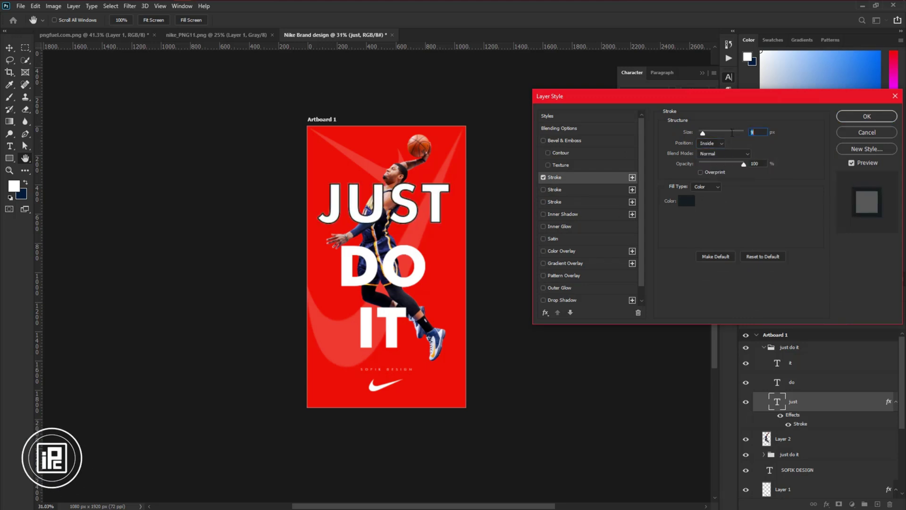
pyautogui.press('Up')
pyautogui.press('Up')
pyautogui.press('Up')
pyautogui.press('Up')
pyautogui.press('Down')
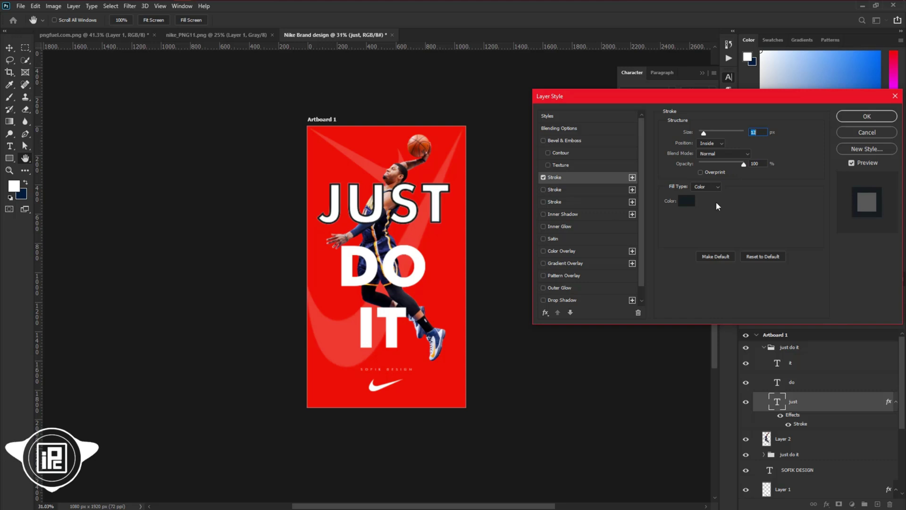
# Make the just layer's stroke white (ffffff) and reduce the layer's fill to 0%.
pyautogui.click(687, 201)
pyautogui.moveTo(468, 141); pyautogui.dragTo(433, 111)
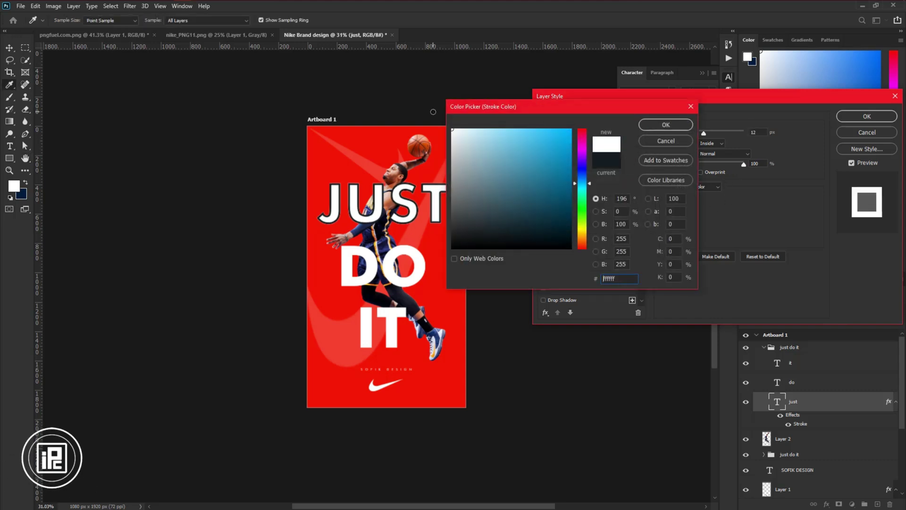
pyautogui.click(666, 125)
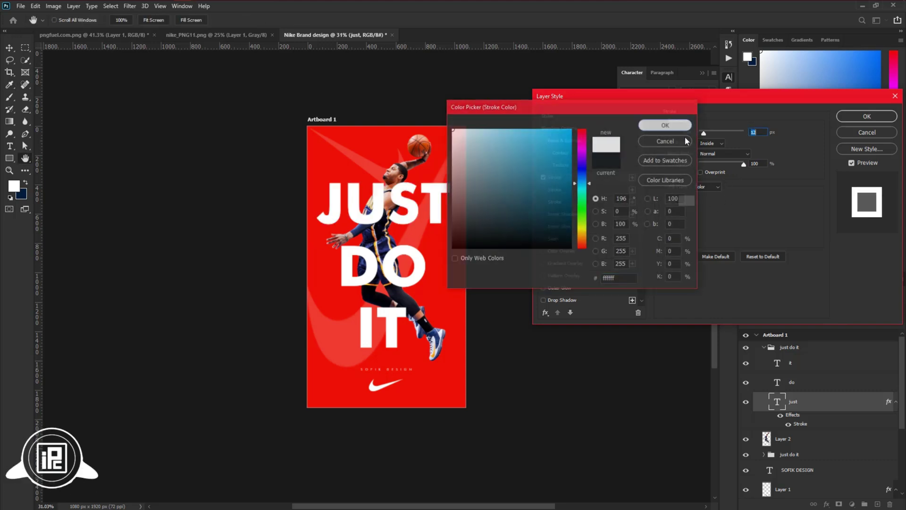
pyautogui.click(877, 122)
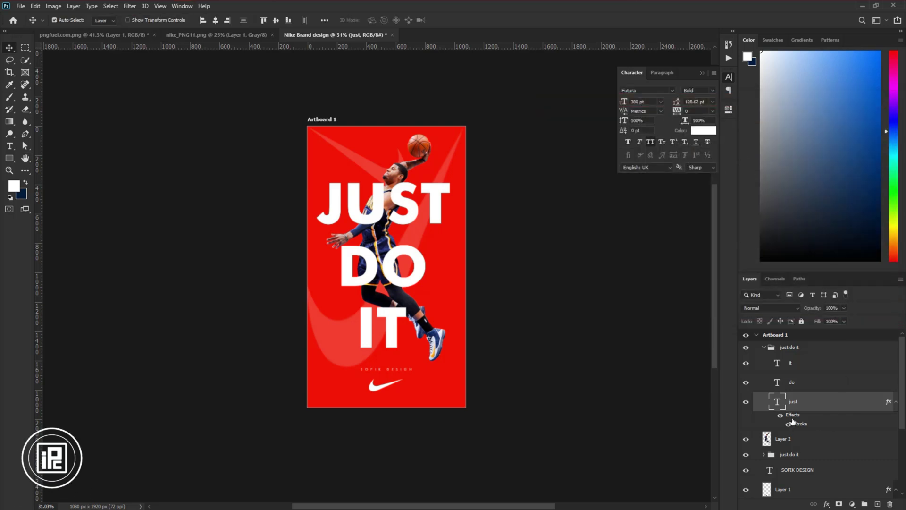
pyautogui.moveTo(818, 322); pyautogui.dragTo(715, 326)
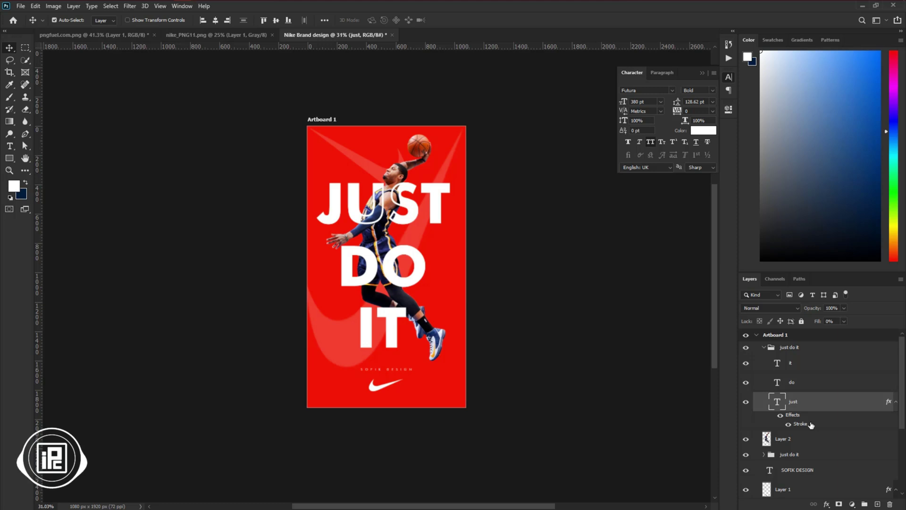
# Copy the stroke effect to the do and it layers in the upper group and set both layers' fill to 0%.
pyautogui.moveTo(802, 386); pyautogui.dragTo(802, 386)
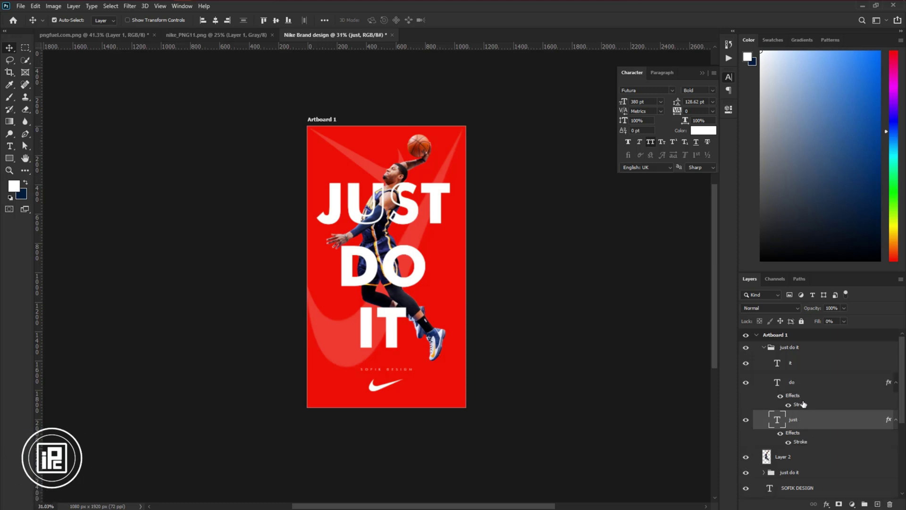
pyautogui.moveTo(800, 391); pyautogui.dragTo(797, 362)
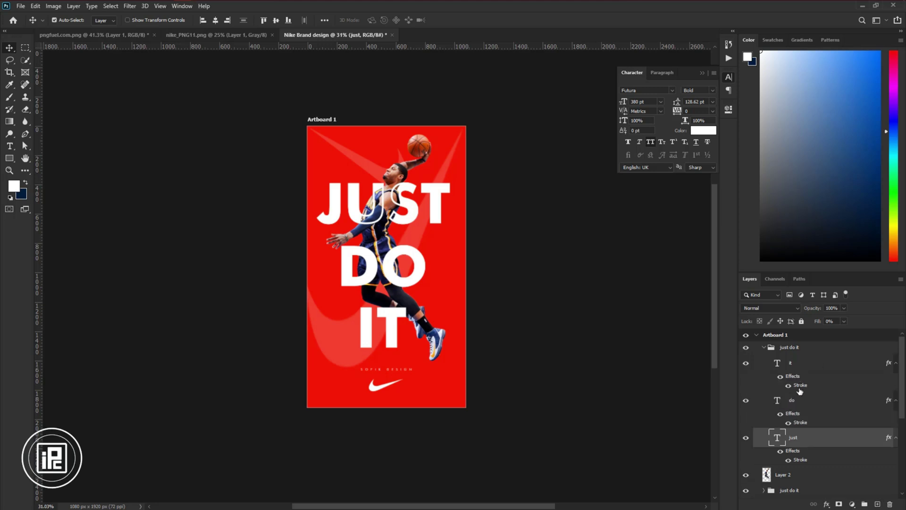
pyautogui.click(801, 401)
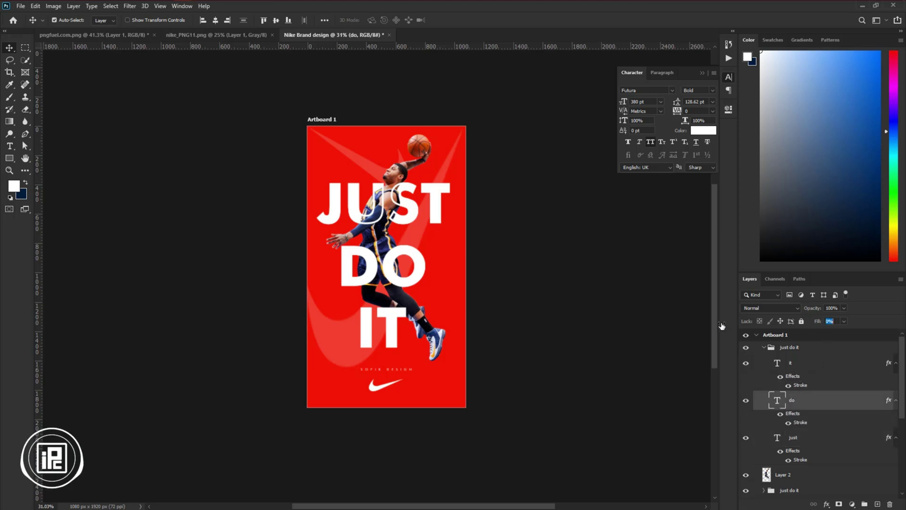
pyautogui.click(801, 364)
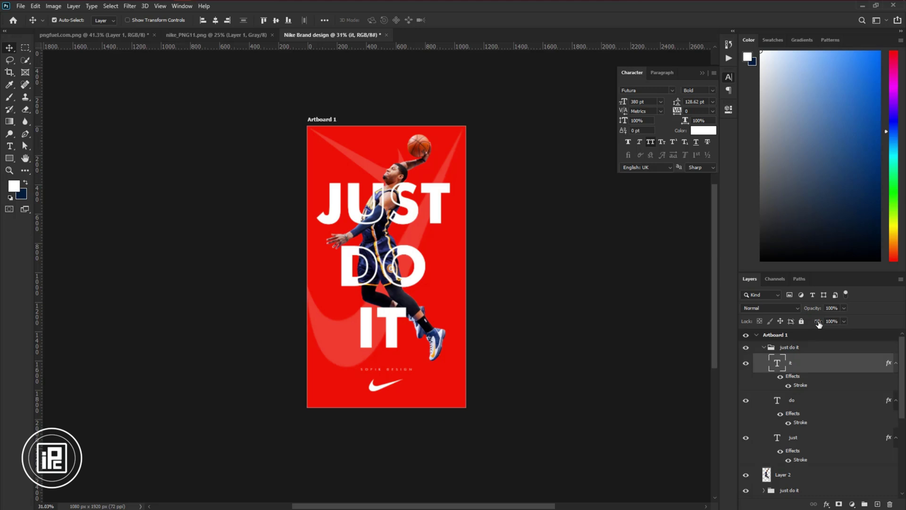
pyautogui.moveTo(818, 322); pyautogui.dragTo(620, 332)
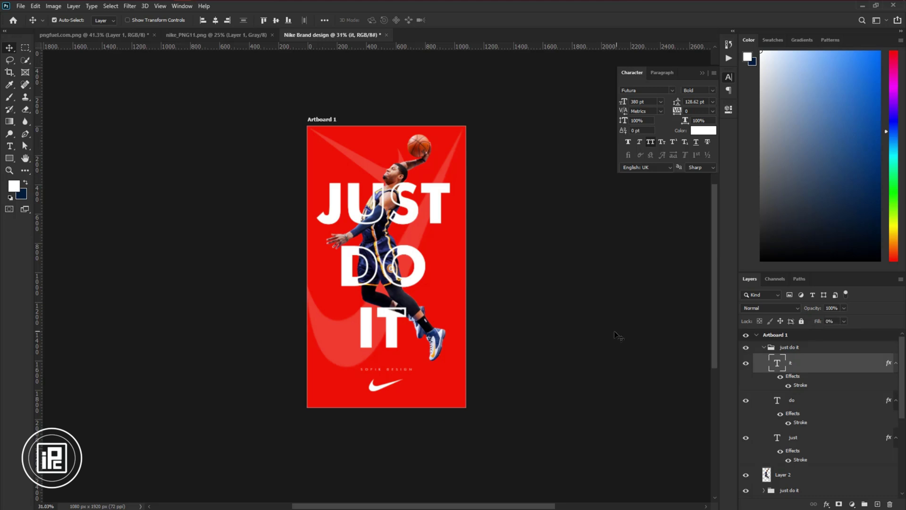
pyautogui.click(486, 355)
pyautogui.scroll(5, 333, 374)
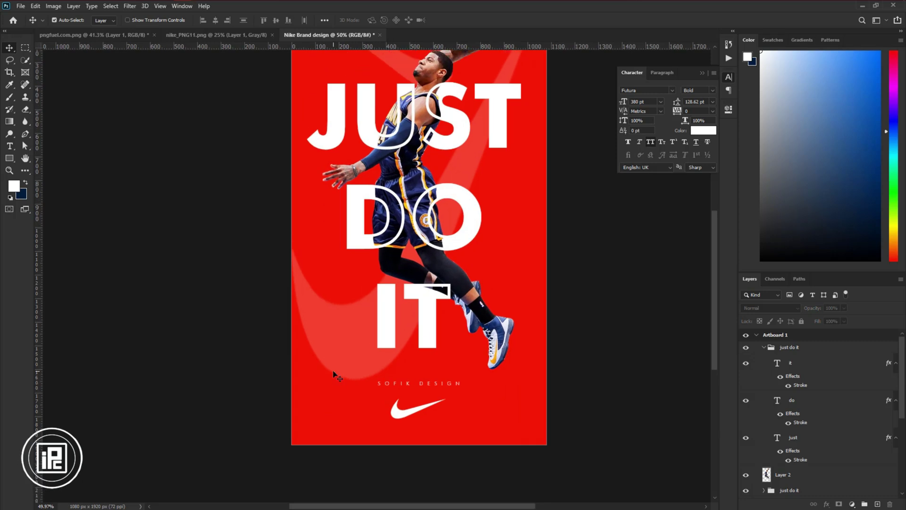
pyautogui.scroll(-1, 333, 375)
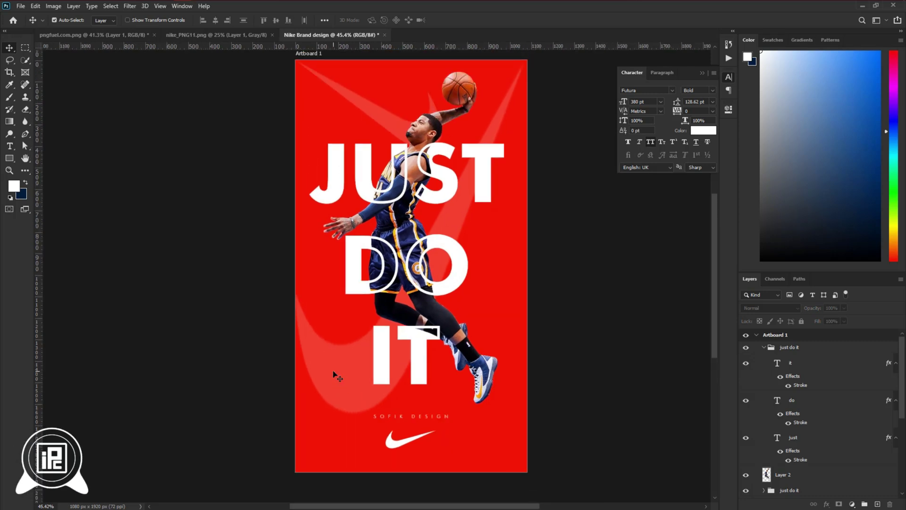
pyautogui.scroll(1, 334, 374)
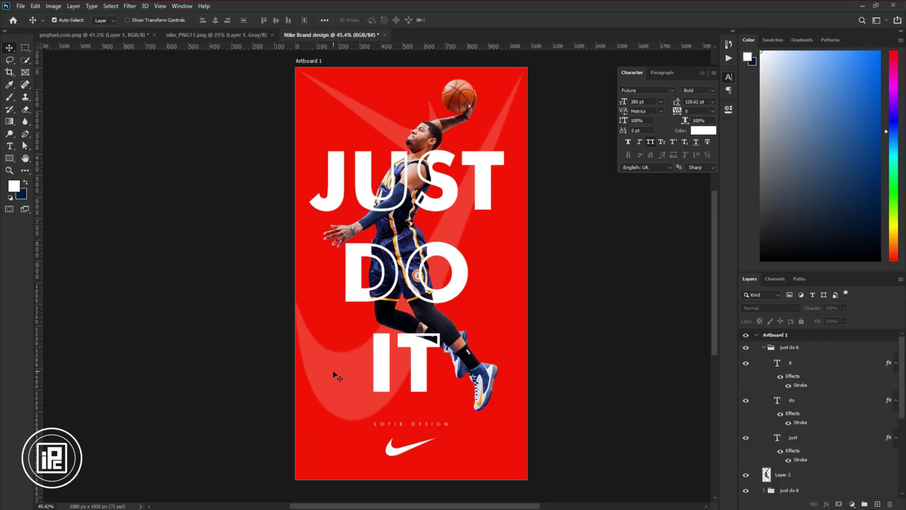
pyautogui.scroll(-1, 333, 375)
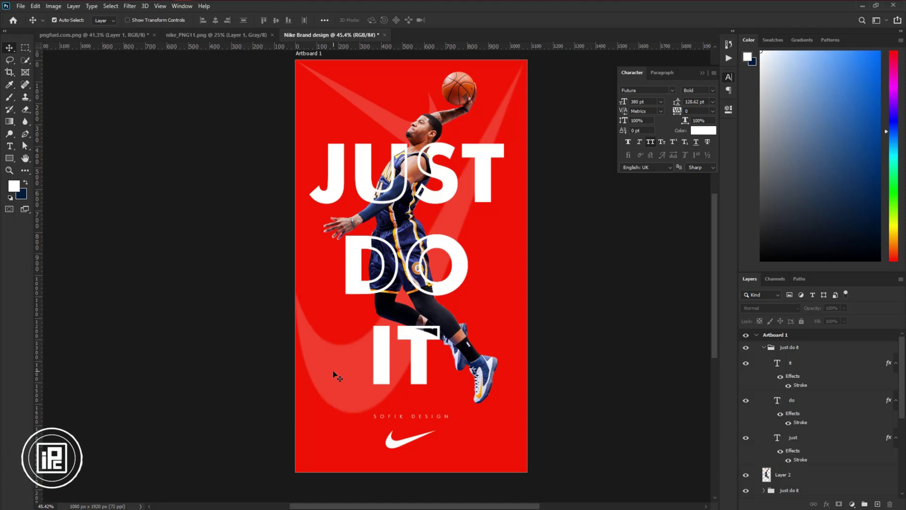